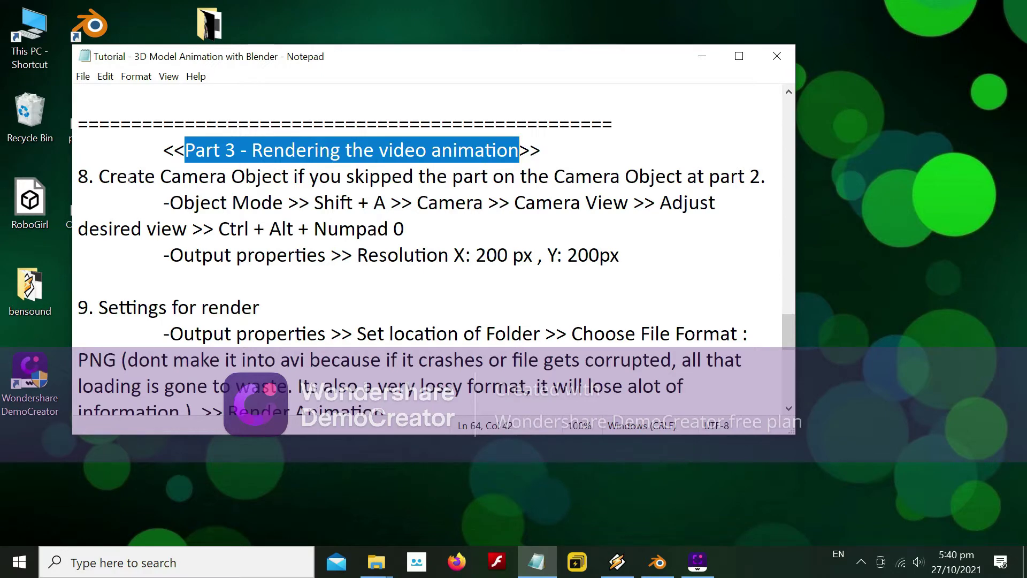
Review the Part 3 notes on creating a camera object and the Part 2 notes on keyframing the camera
left_click_drag(94, 177, 767, 176)
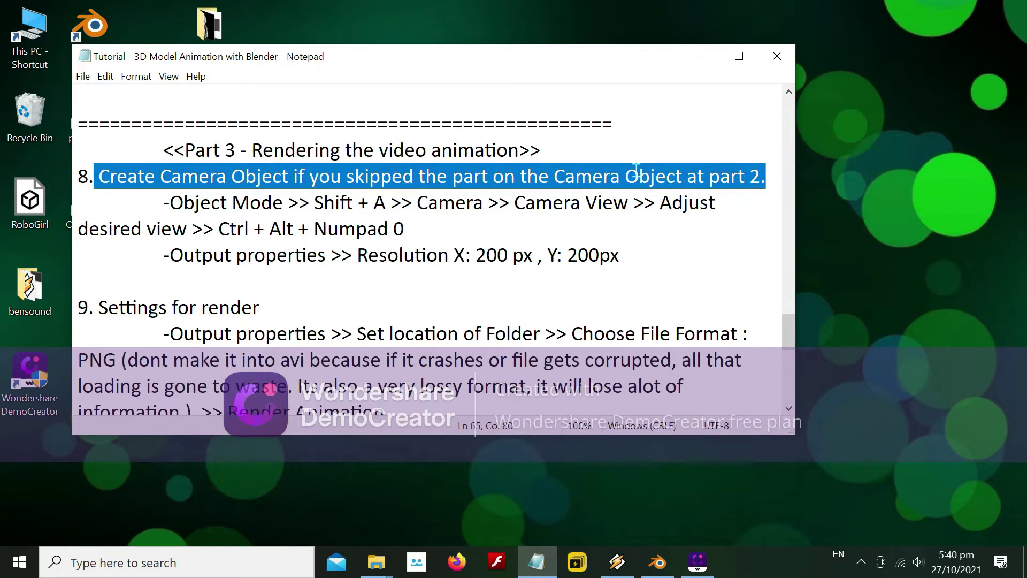
scroll(386, 168, "up", 4)
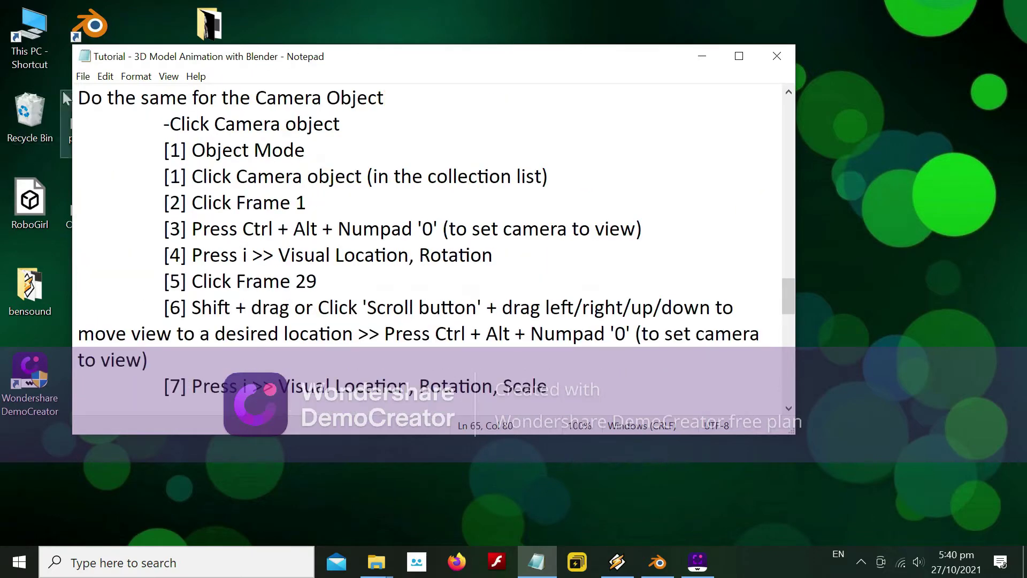
left_click_drag(81, 94, 551, 386)
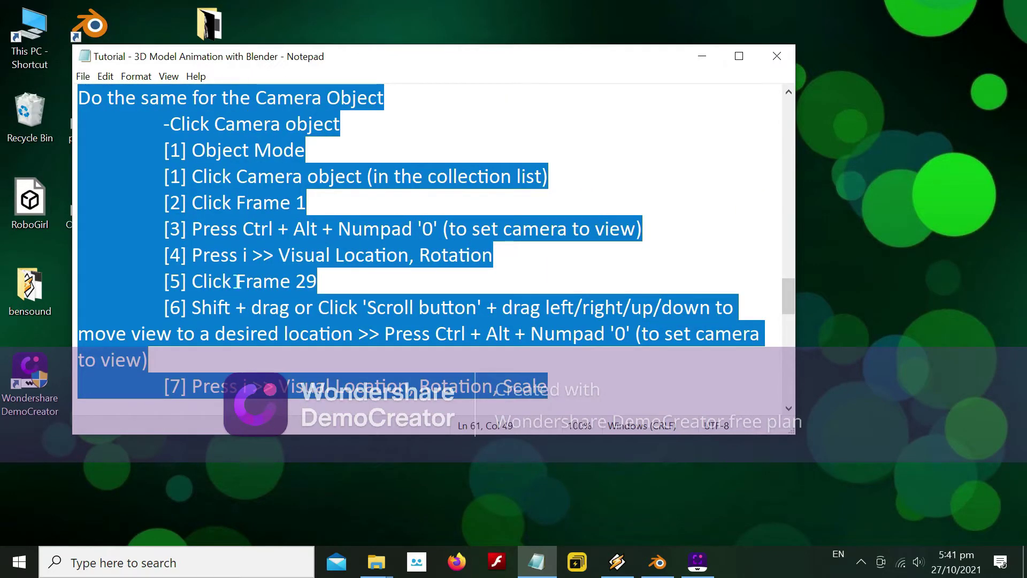
scroll(237, 282, "down", 4)
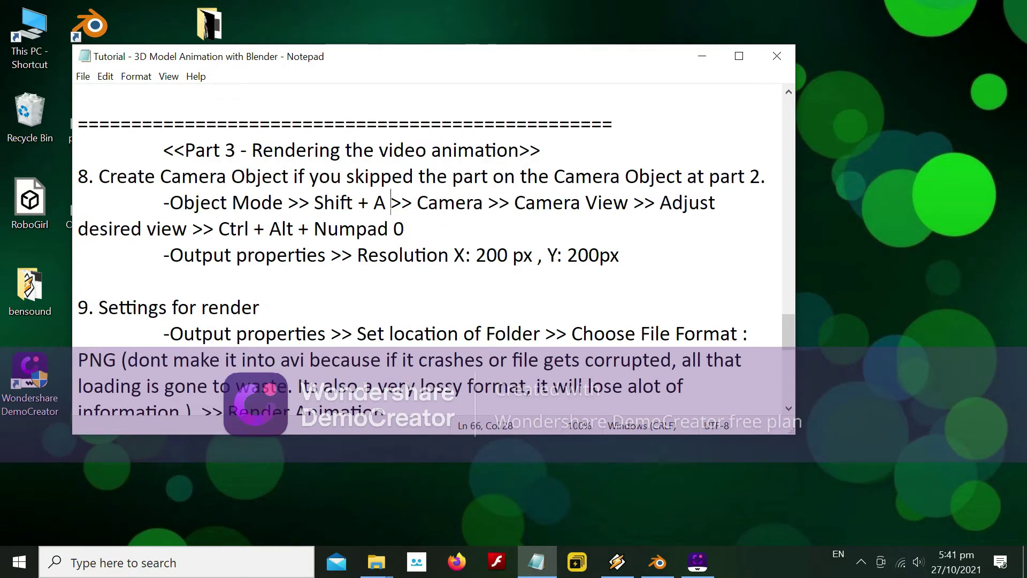
left_click_drag(170, 202, 283, 202)
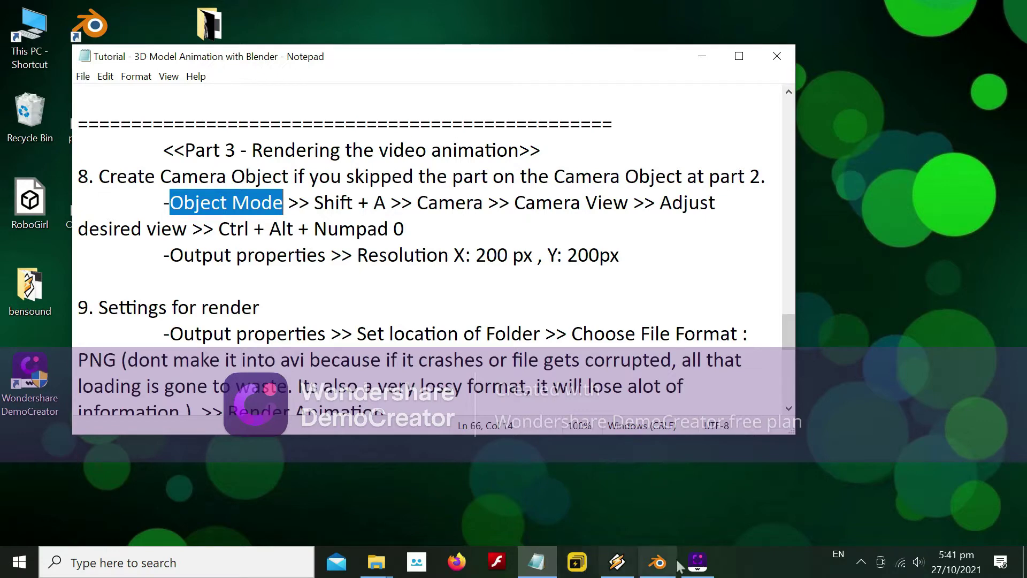
Switch to Blender and change the armature from Pose Mode to Object Mode
left_click(658, 563)
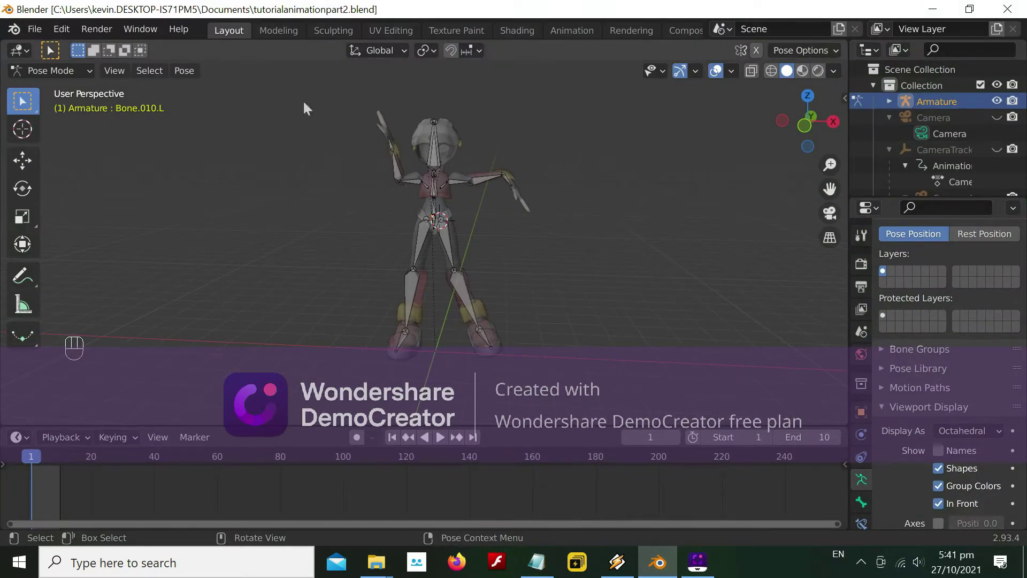
left_click(69, 78)
left_click(49, 88)
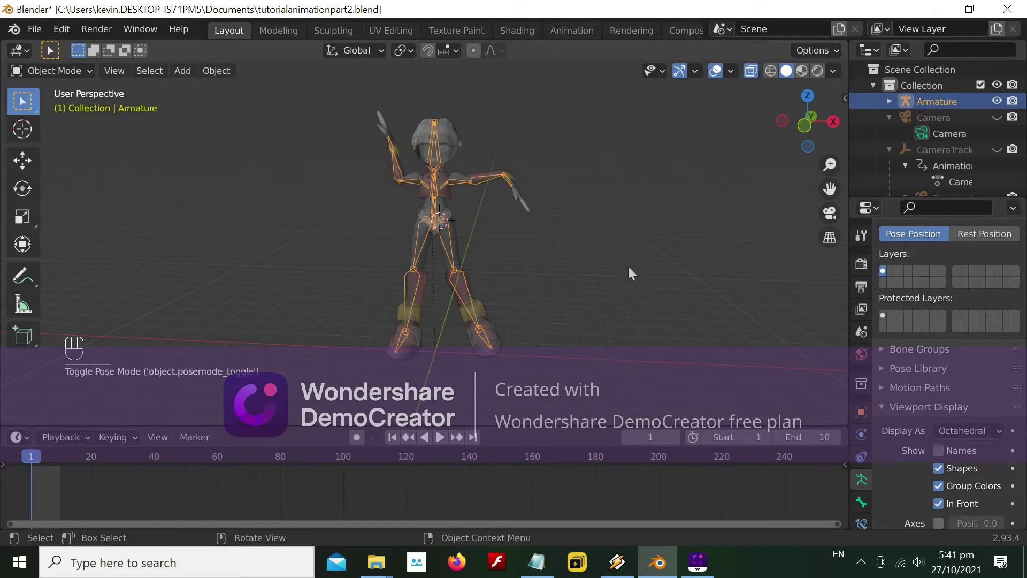
Check the camera creation instructions in the notes, and add a new camera object to the Blender scene
left_click(536, 561)
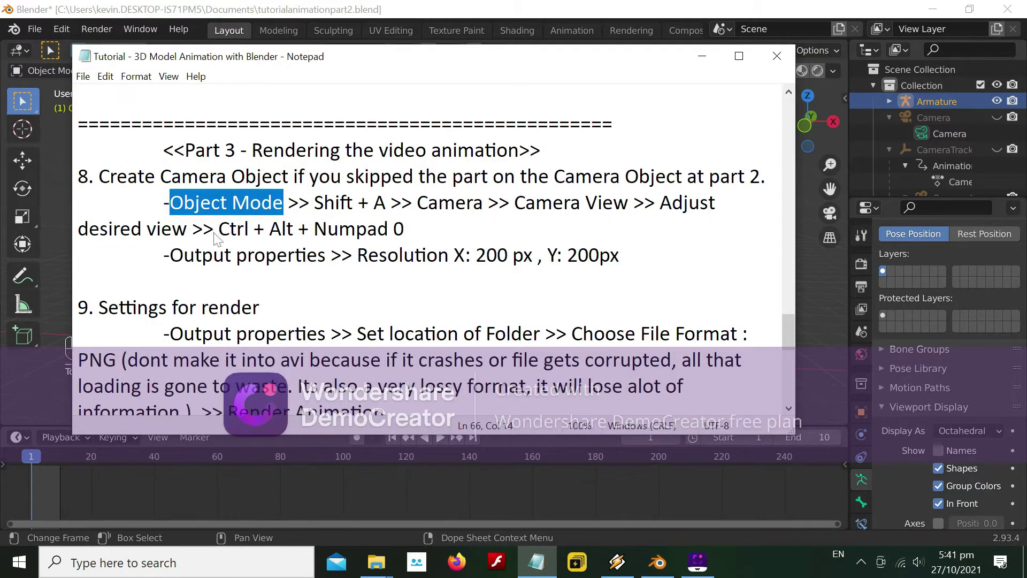
left_click(170, 202)
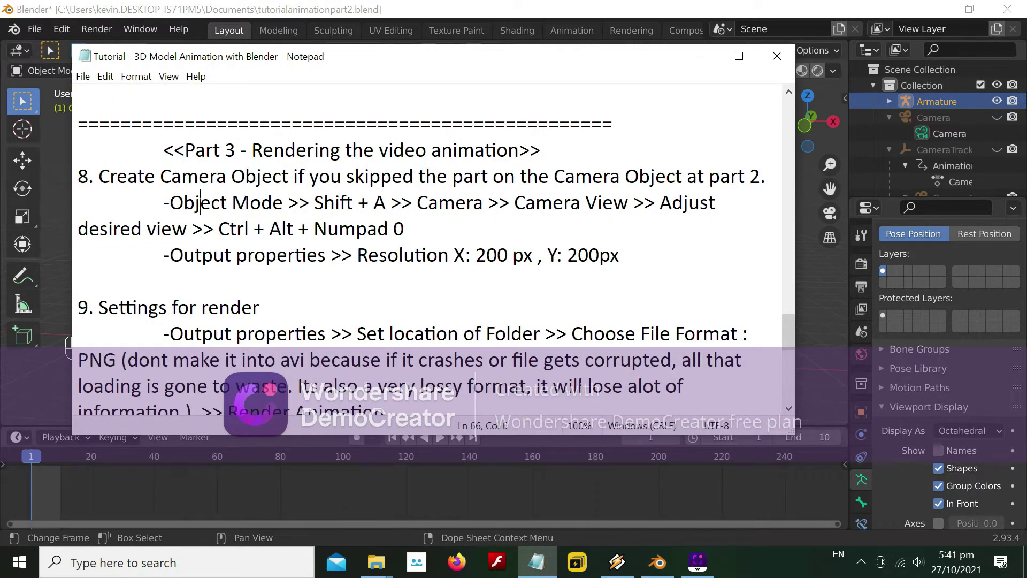
left_click_drag(170, 202, 665, 216)
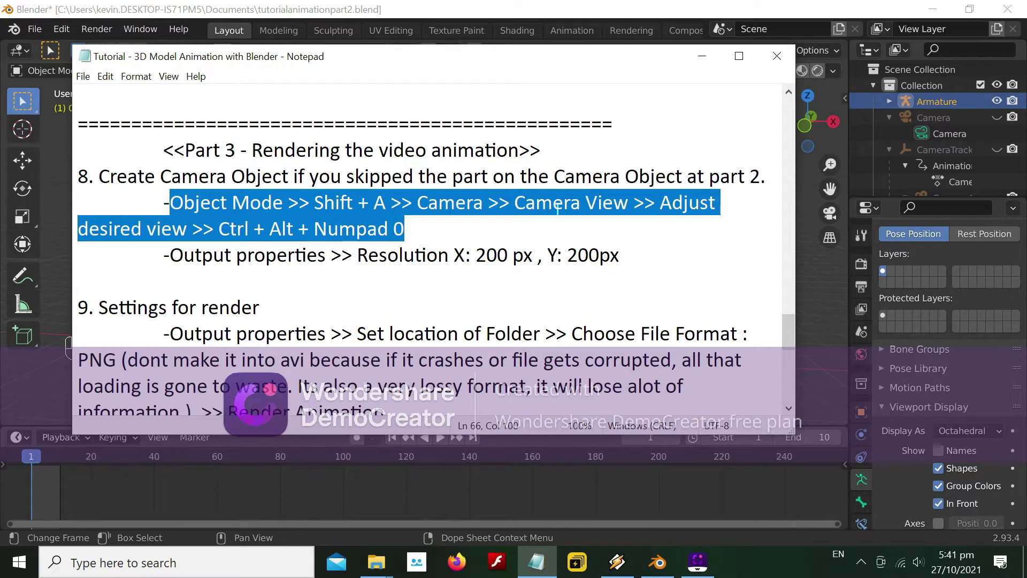
left_click(705, 56)
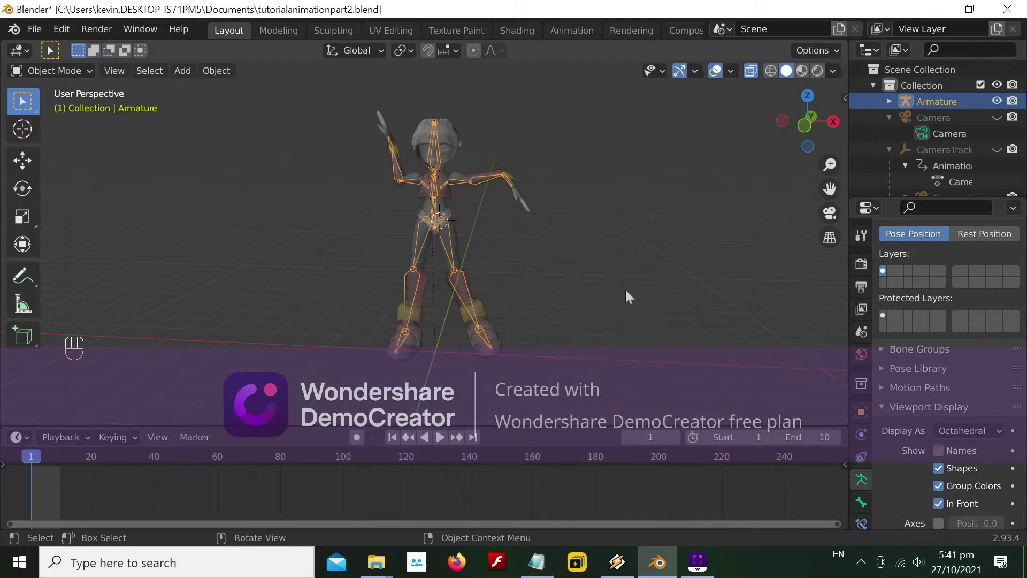
left_click(613, 257)
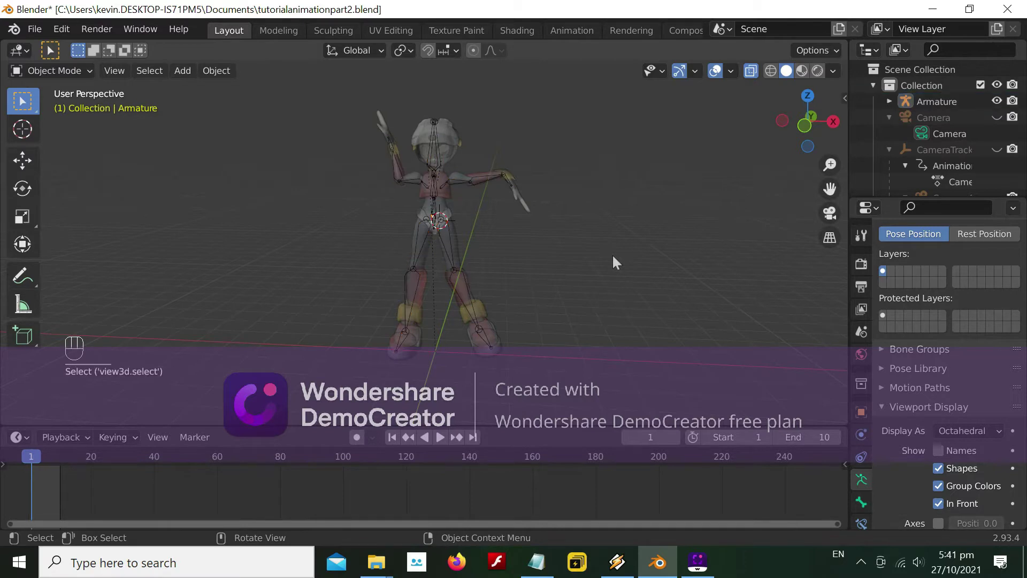
key("shift+a")
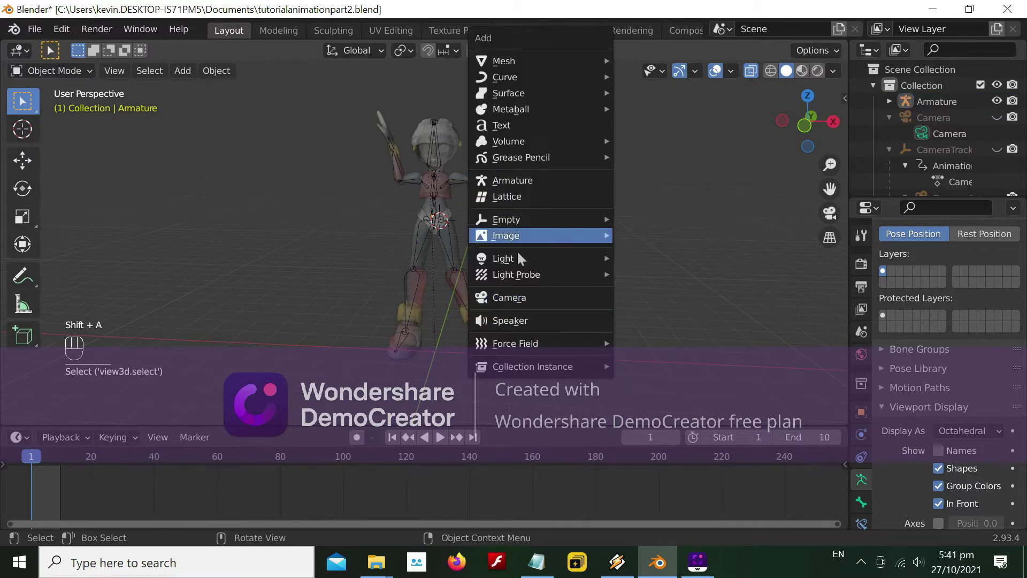
left_click(537, 294)
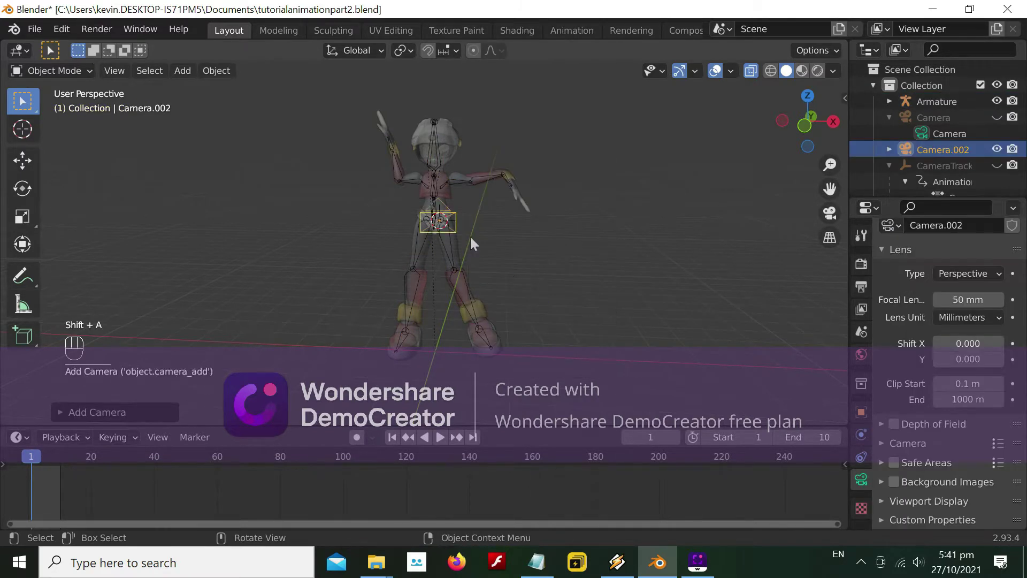
Switch the viewport to the camera view, following the notes
left_click(537, 563)
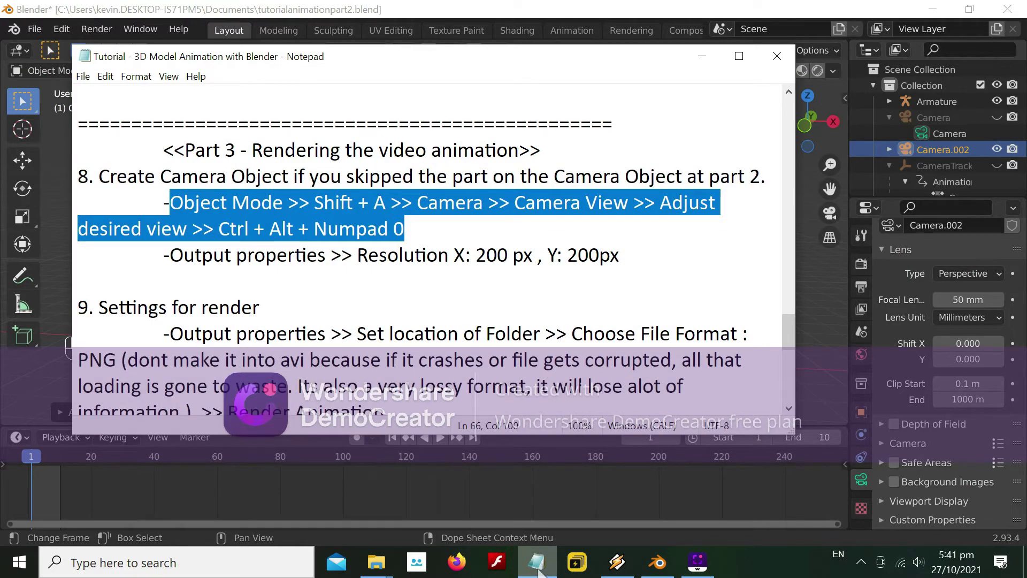
left_click(538, 568)
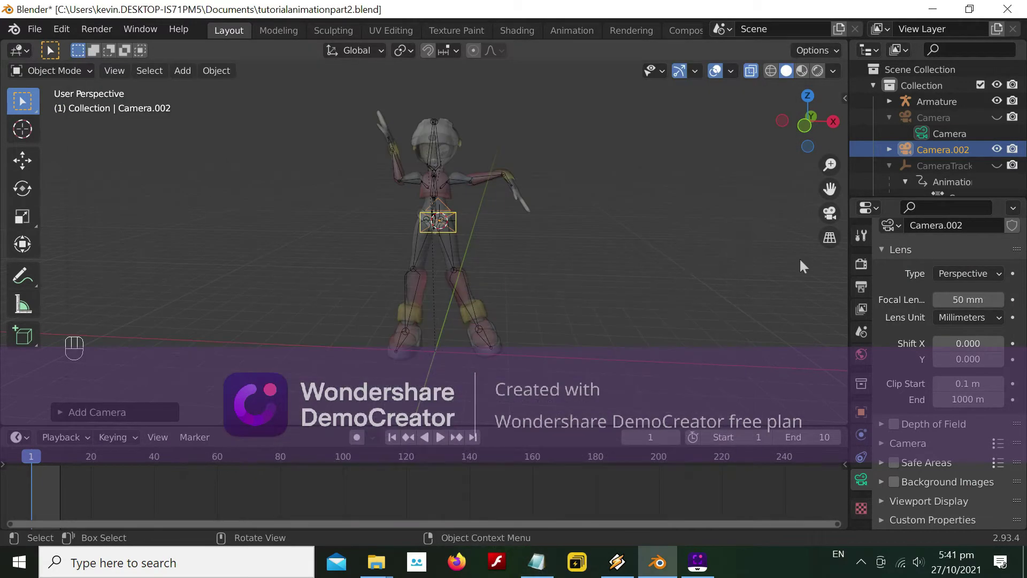
left_click(832, 217)
left_click(537, 566)
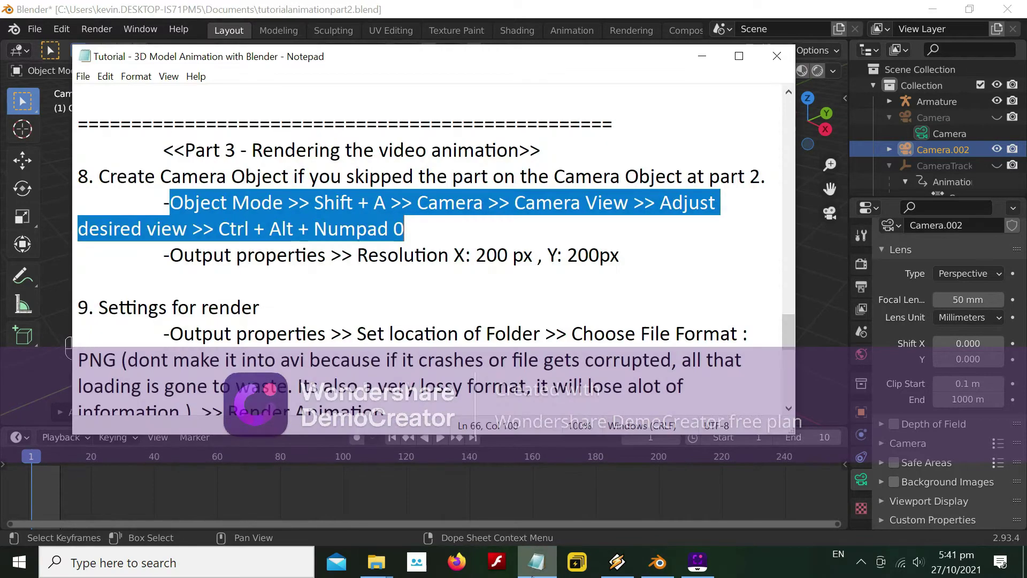
left_click(537, 566)
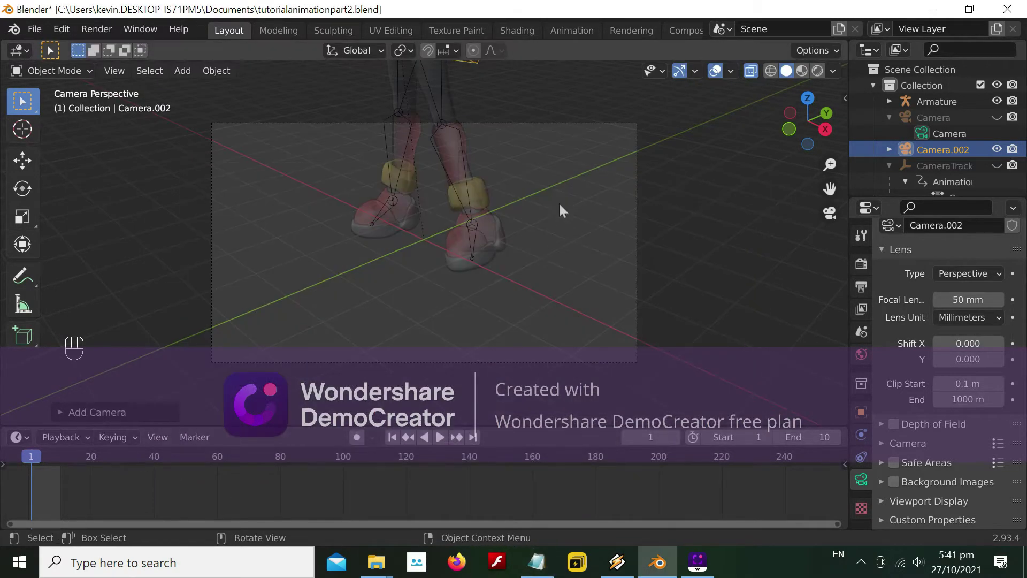
Frame the whole character from an angled viewpoint, align the new camera to that view, and check it through the camera
scroll(554, 193, "down", 3)
scroll(553, 196, "down", 4)
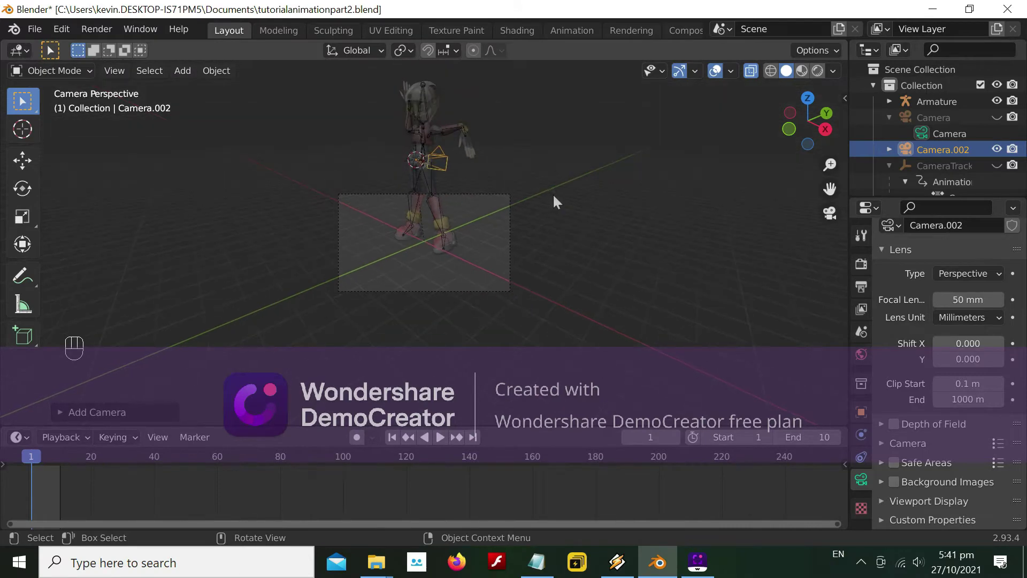
middle_click_drag(503, 139, 522, 119)
scroll(527, 138, "down", 1)
scroll(526, 135, "down", 3)
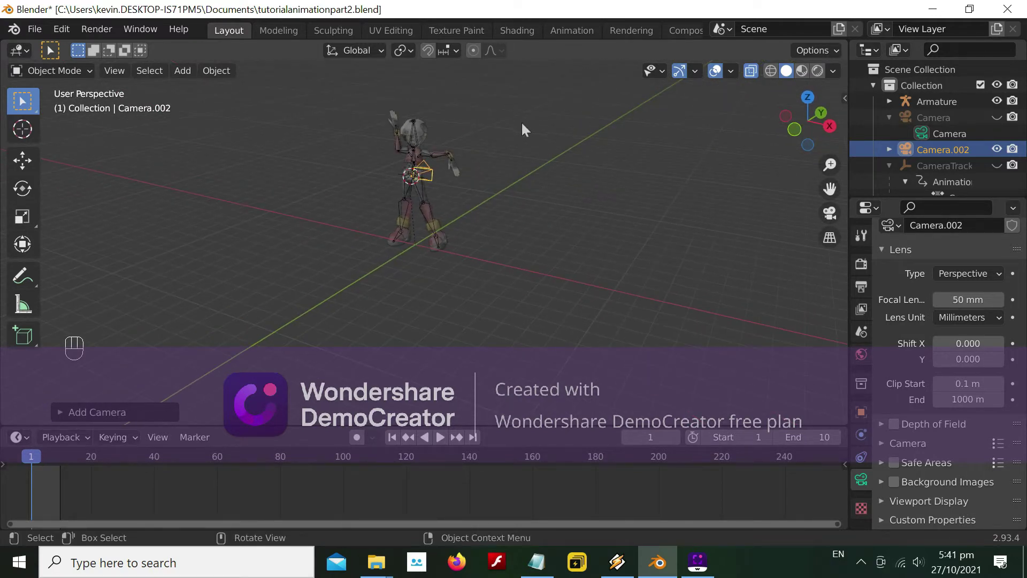
middle_click_drag(520, 121, 479, 137)
scroll(479, 136, "up", 1)
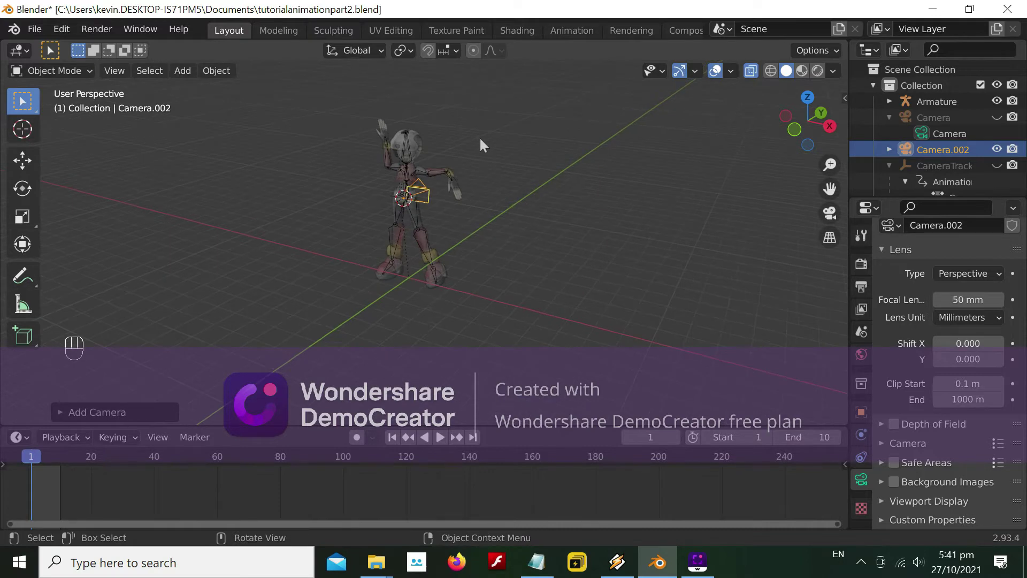
scroll(481, 144, "up", 1)
scroll(480, 141, "up", 1)
left_click(536, 561)
left_click_drag(405, 230, 218, 230)
left_click(771, 67)
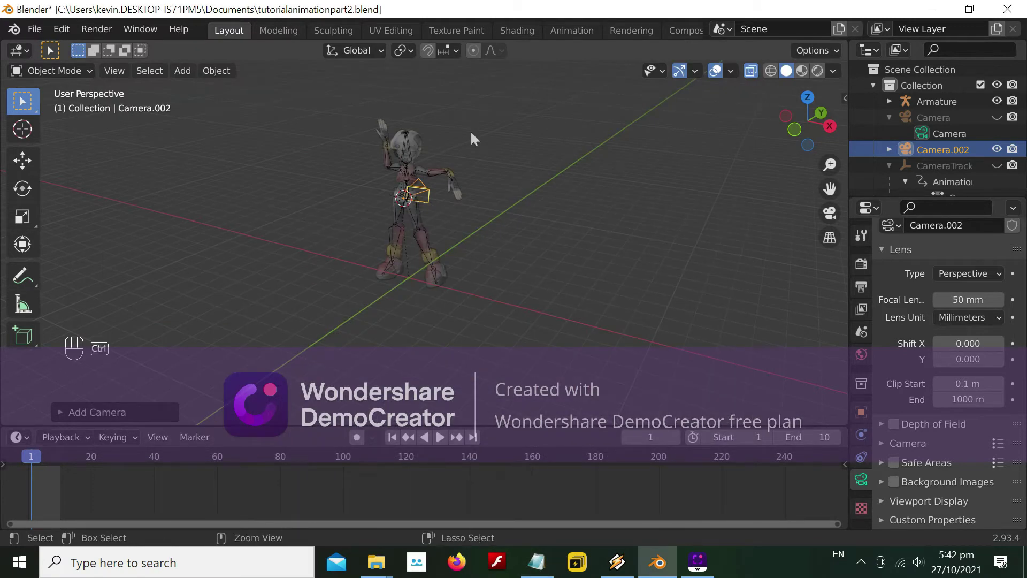
key("ctrl+alt+KP_0")
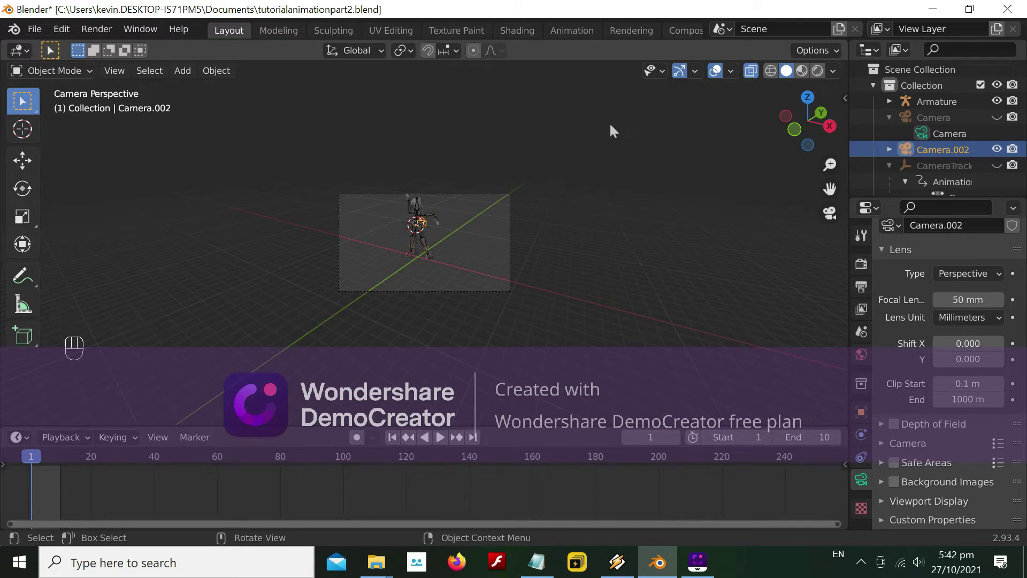
left_click(829, 214)
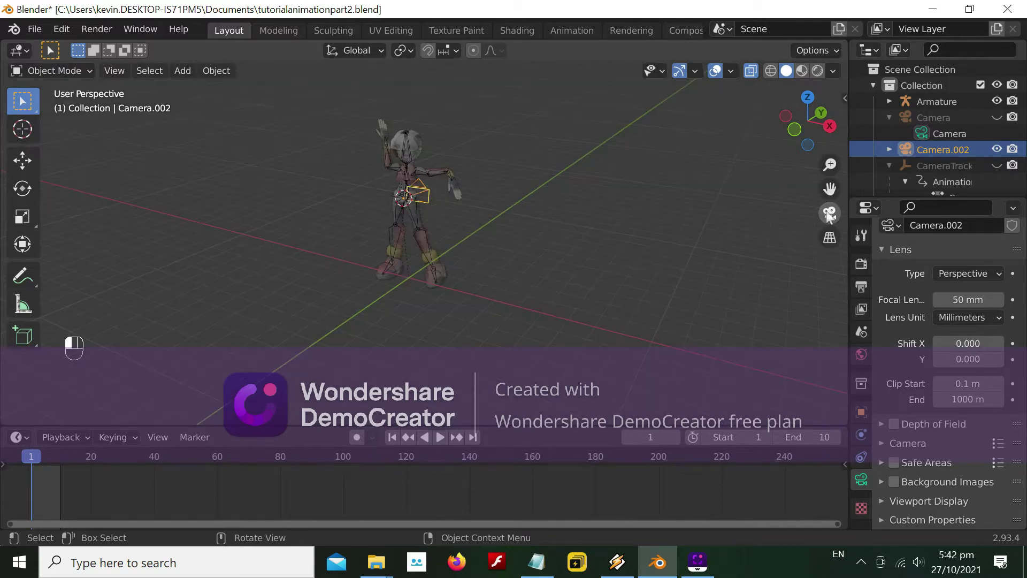
left_click(829, 214)
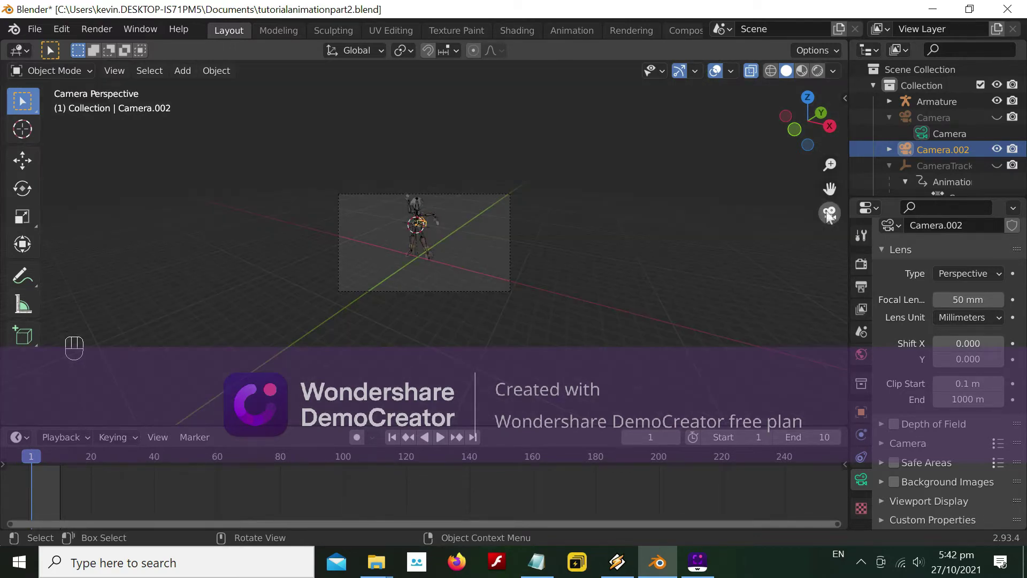
Set the output resolution to 200 px in X and 200 px in Y, as given in the notes
left_click(536, 562)
left_click_drag(171, 255, 620, 256)
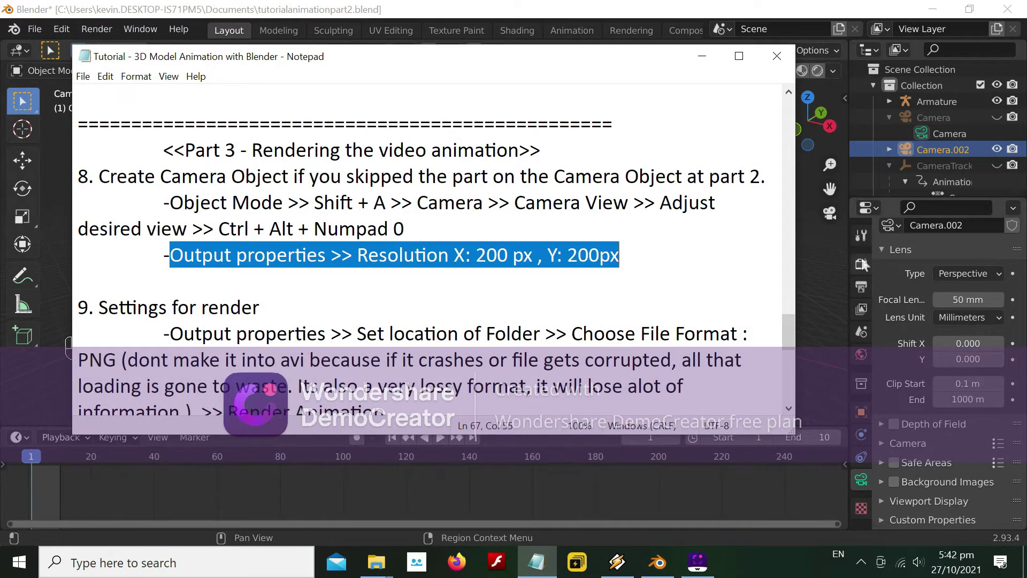
left_click(703, 56)
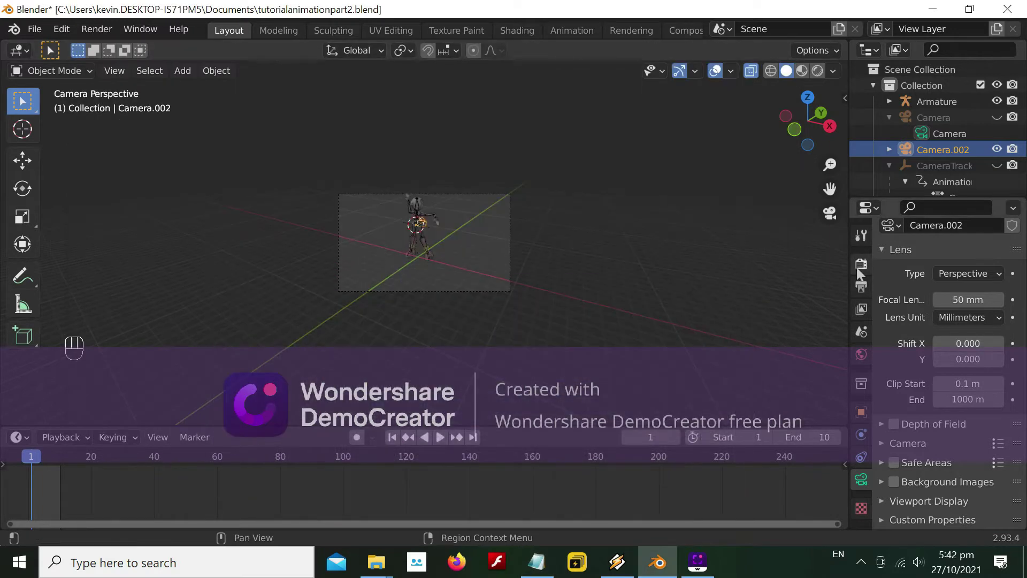
left_click(860, 287)
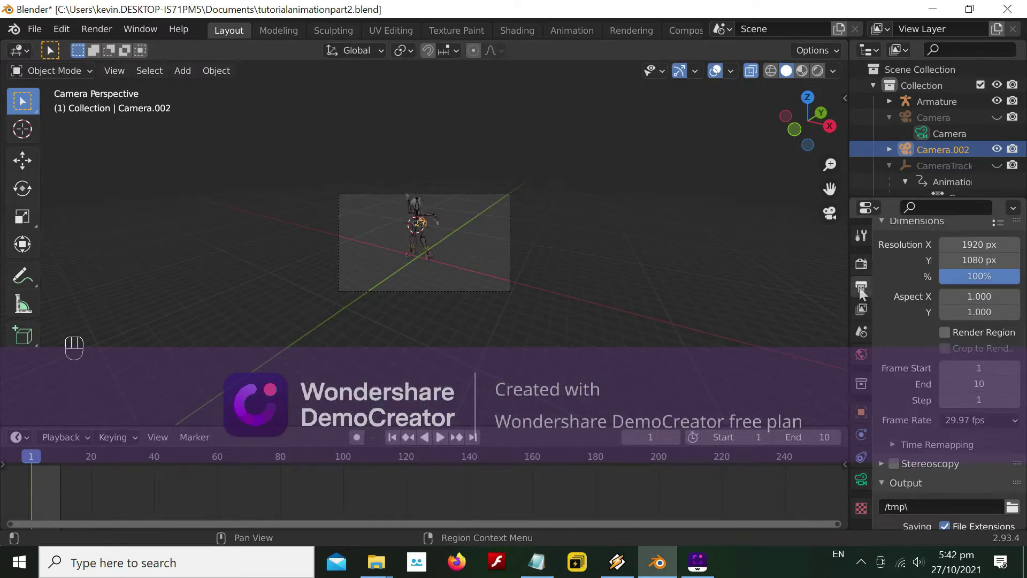
left_click(963, 245)
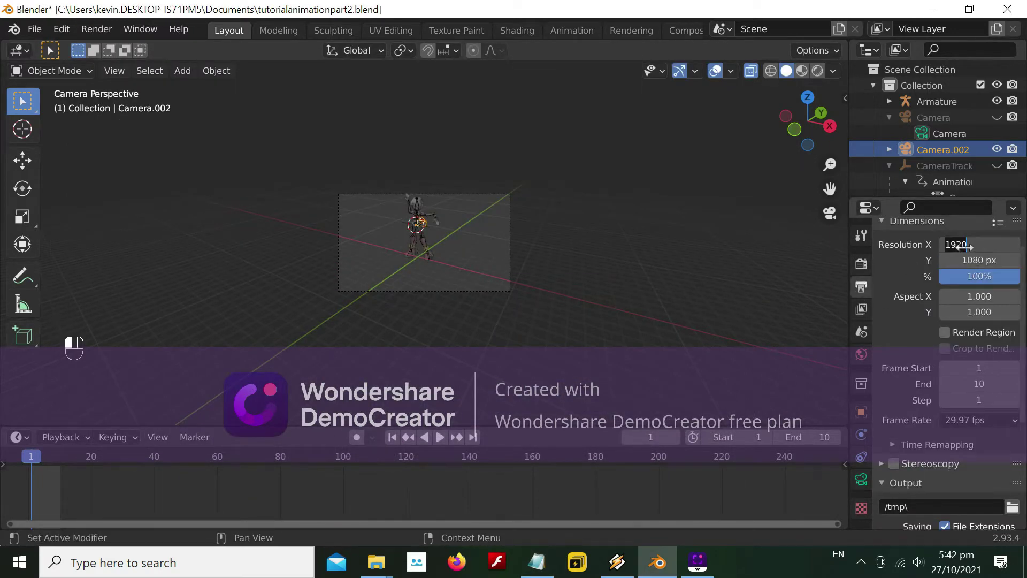
type("200")
key("Return")
left_click(971, 259)
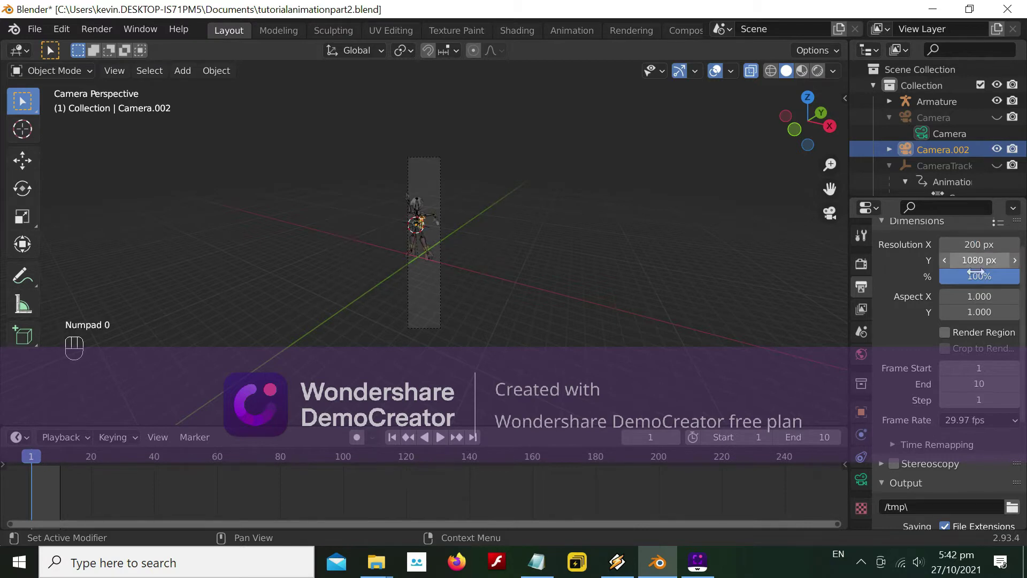
type("200")
key("Return")
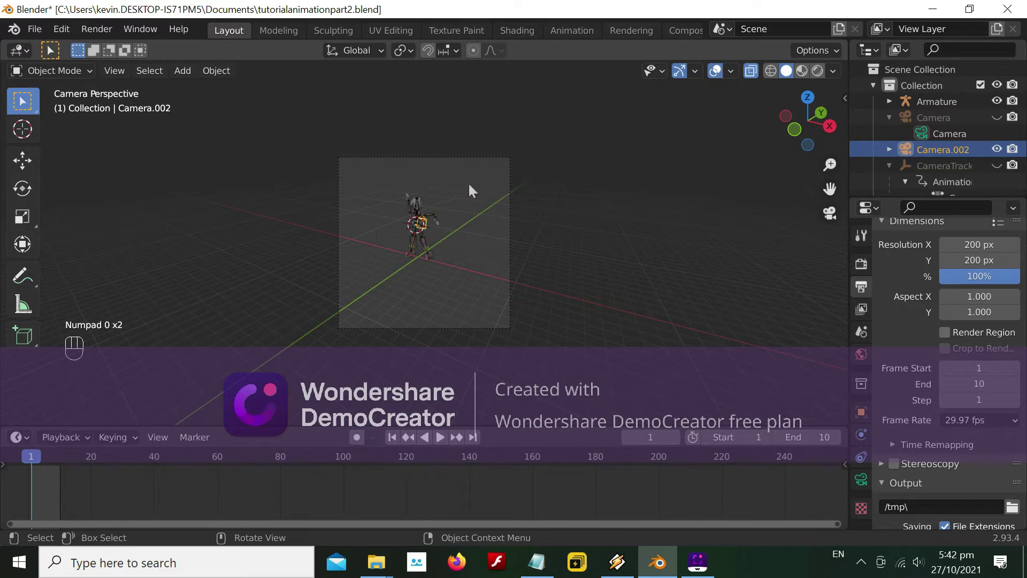
left_click(540, 179)
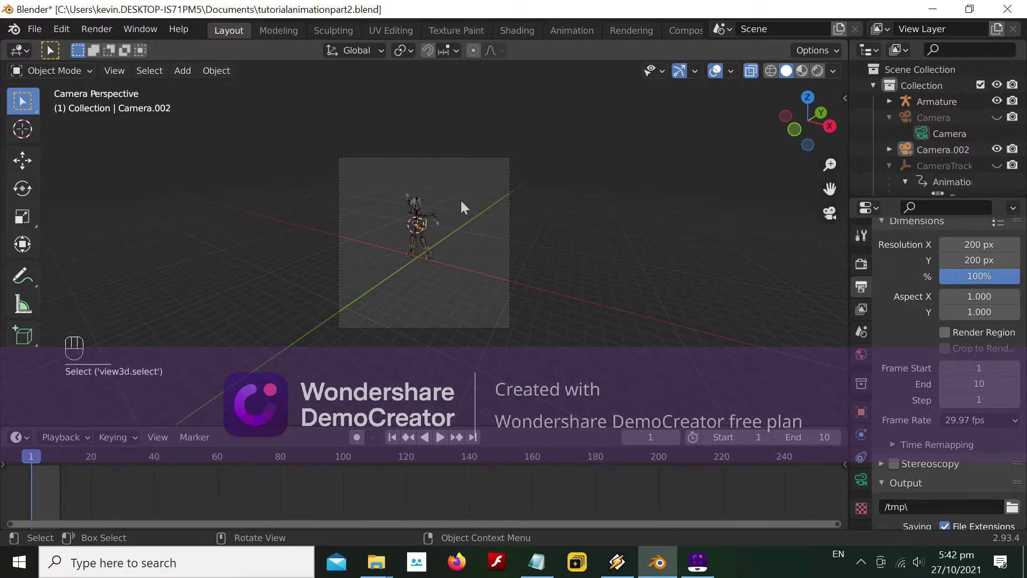
Check the notes' render settings instructions on the output folder location and the PNG file format
left_click(537, 561)
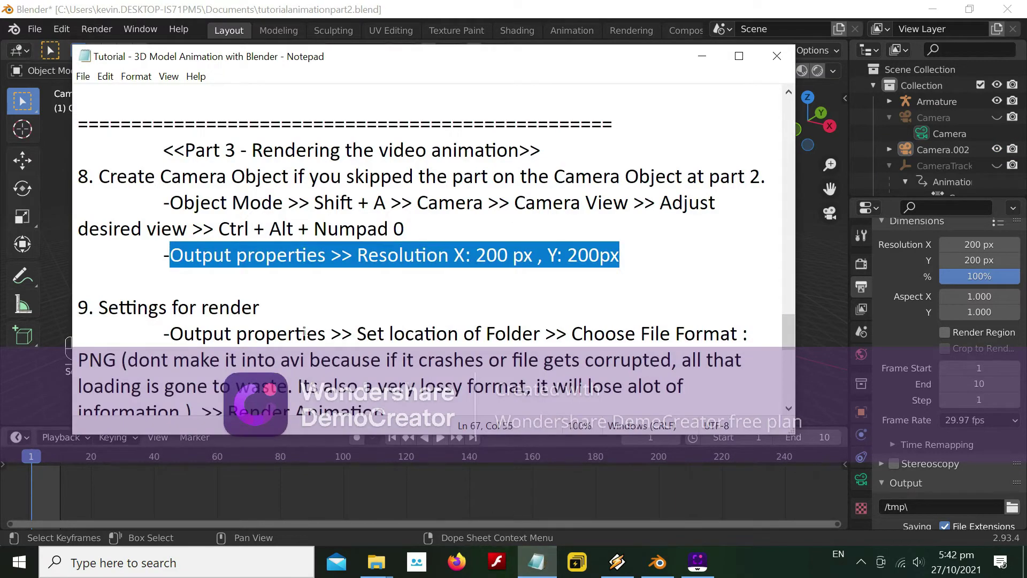
left_click_drag(100, 308, 259, 308)
left_click_drag(170, 333, 541, 333)
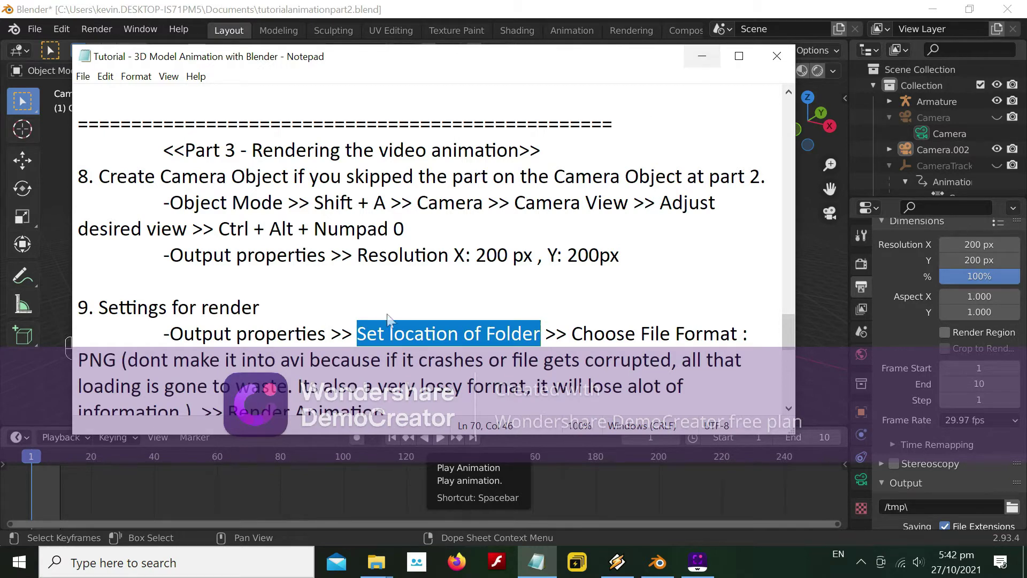
scroll(365, 313, "down", 1)
left_click_drag(572, 255, 116, 281)
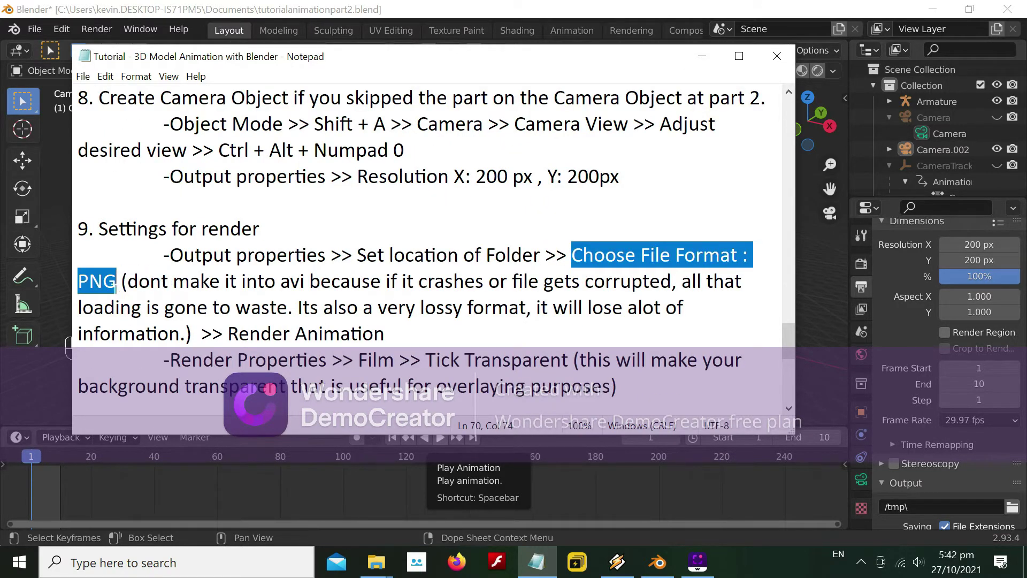
left_click(711, 58)
Set Blender's render output path to the "tutorial animation blender output" folder on the Desktop
scroll(942, 422, "down", 4)
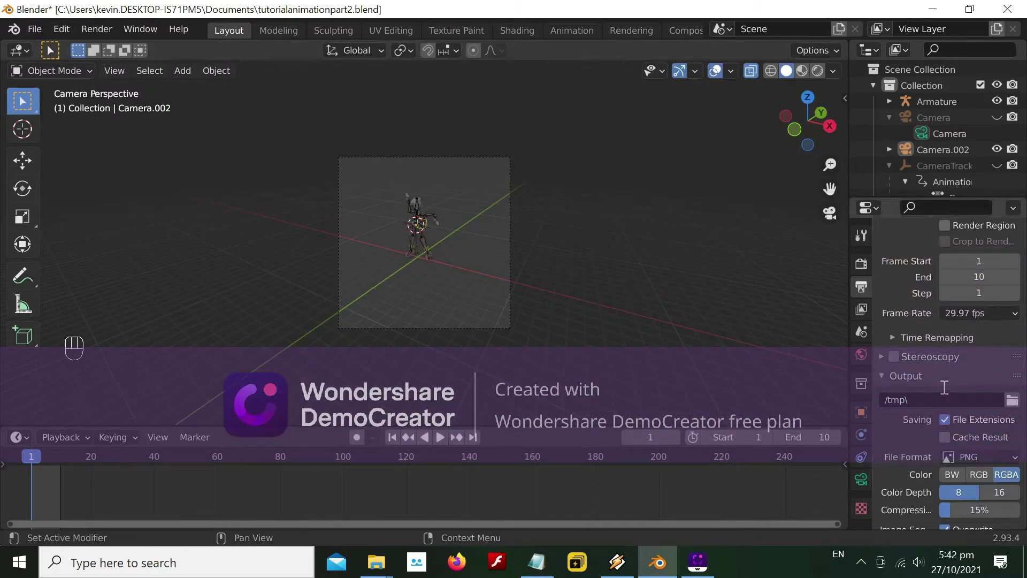
left_click(1011, 378)
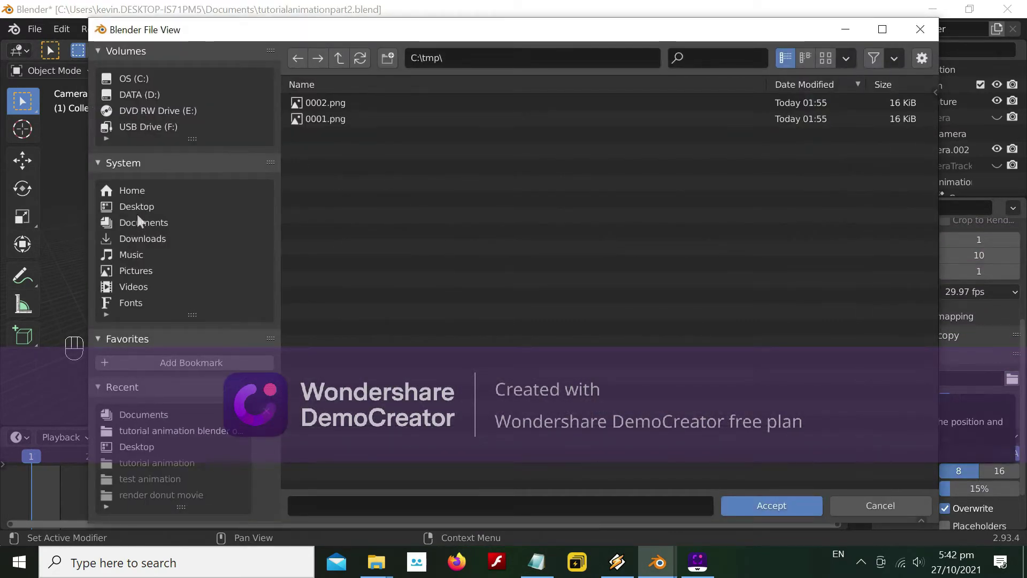
left_click(140, 208)
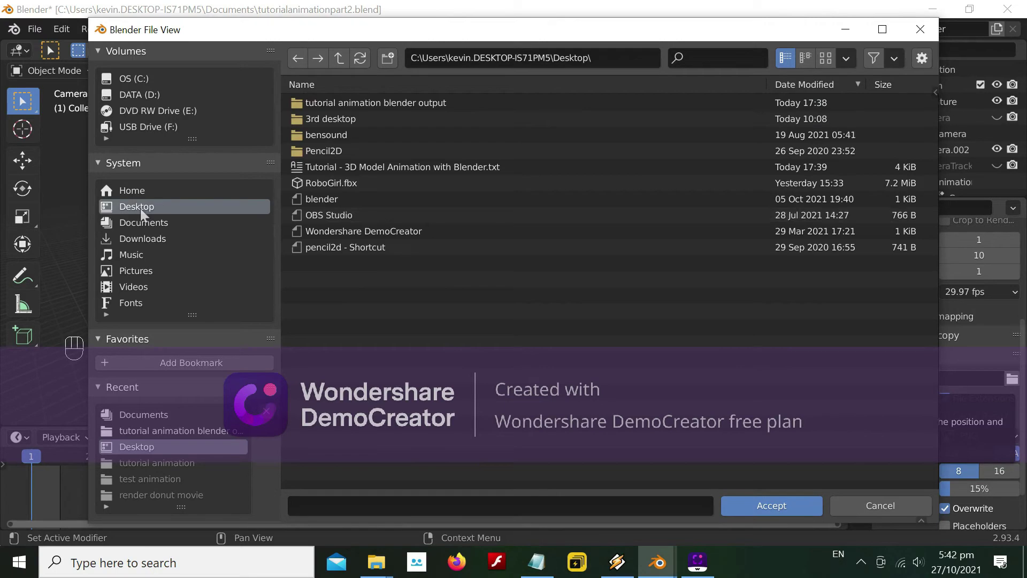
left_click(373, 104)
double_click(373, 104)
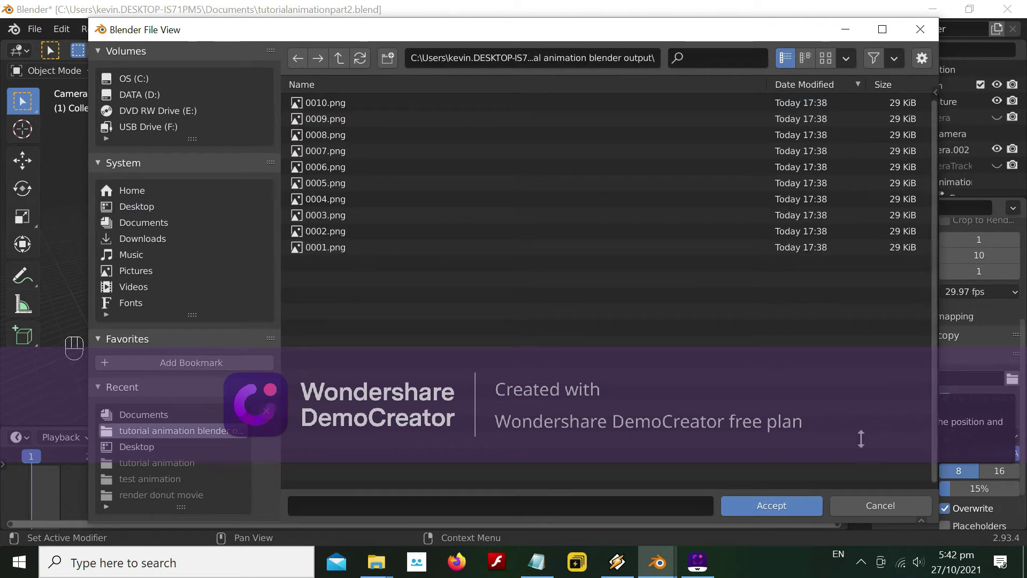
left_click(772, 505)
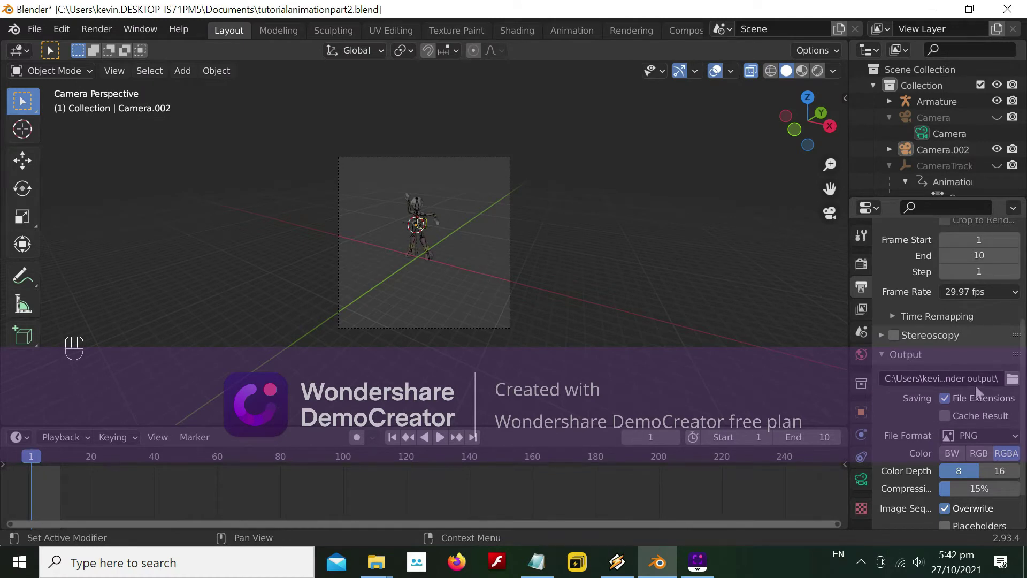
scroll(972, 385, "down", 2)
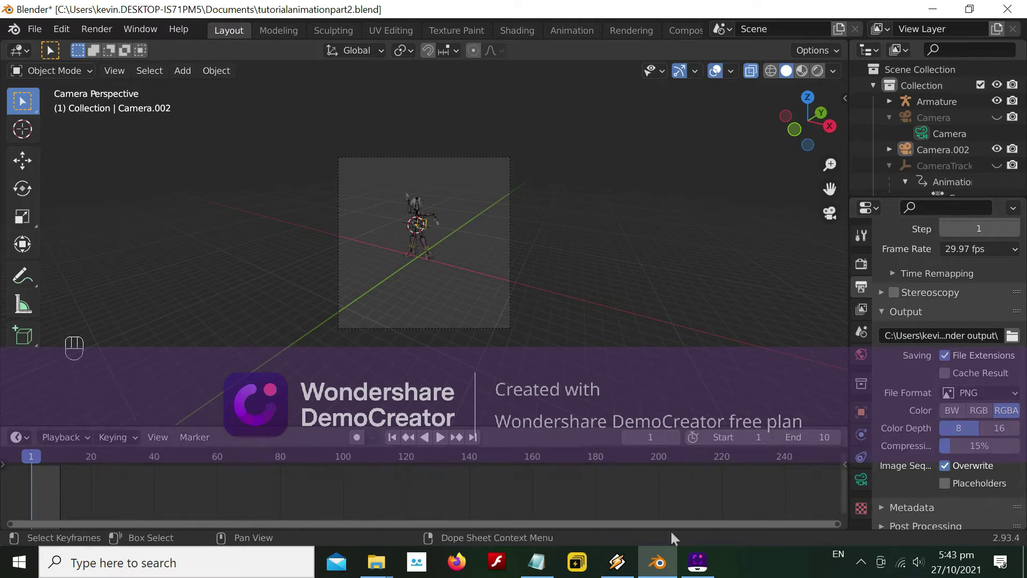
Read the notes on transparent backgrounds, and expand the Film section of the render properties to check the Transparent option
left_click(537, 562)
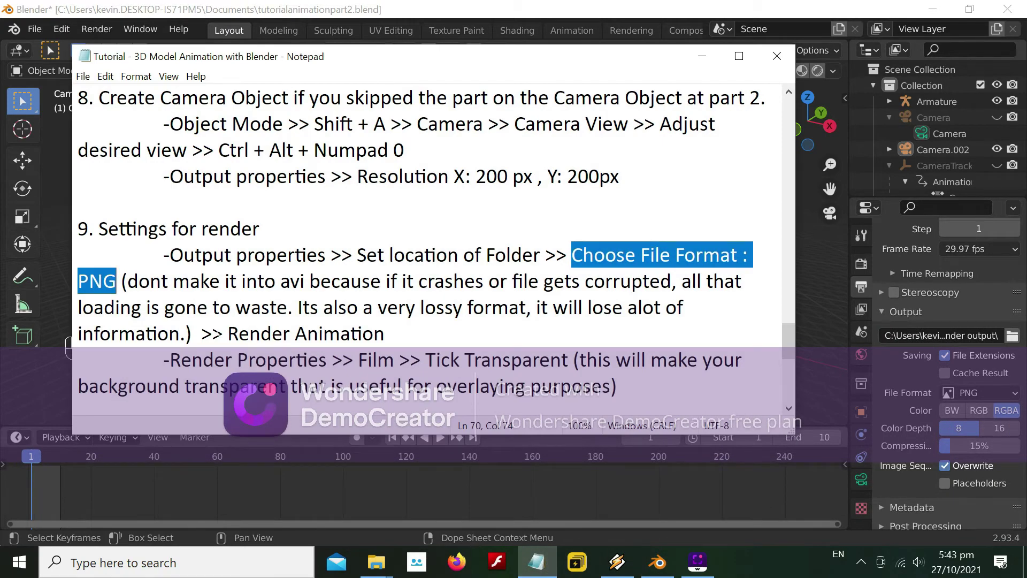
left_click_drag(170, 359, 327, 359)
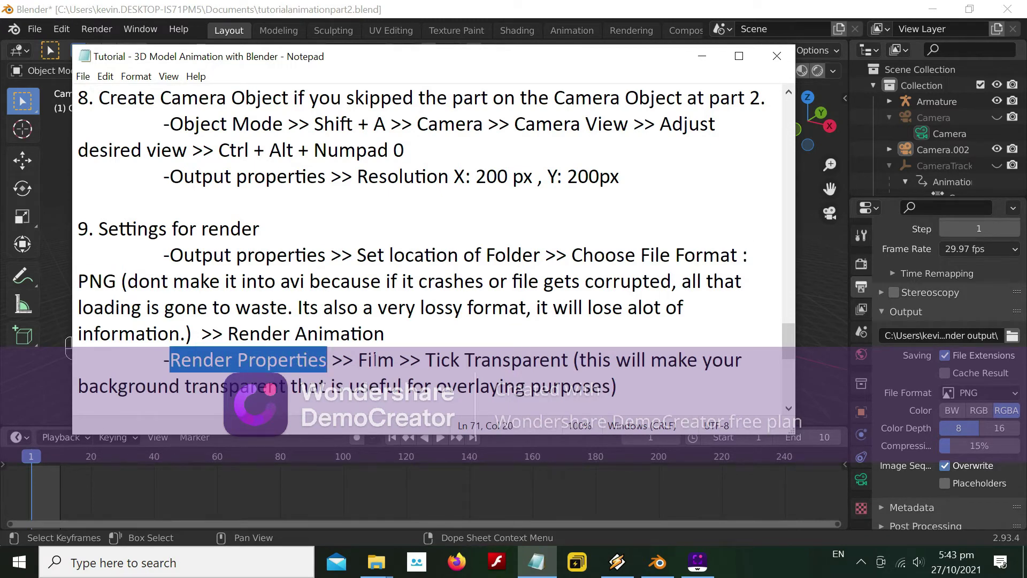
left_click(861, 266)
left_click(536, 562)
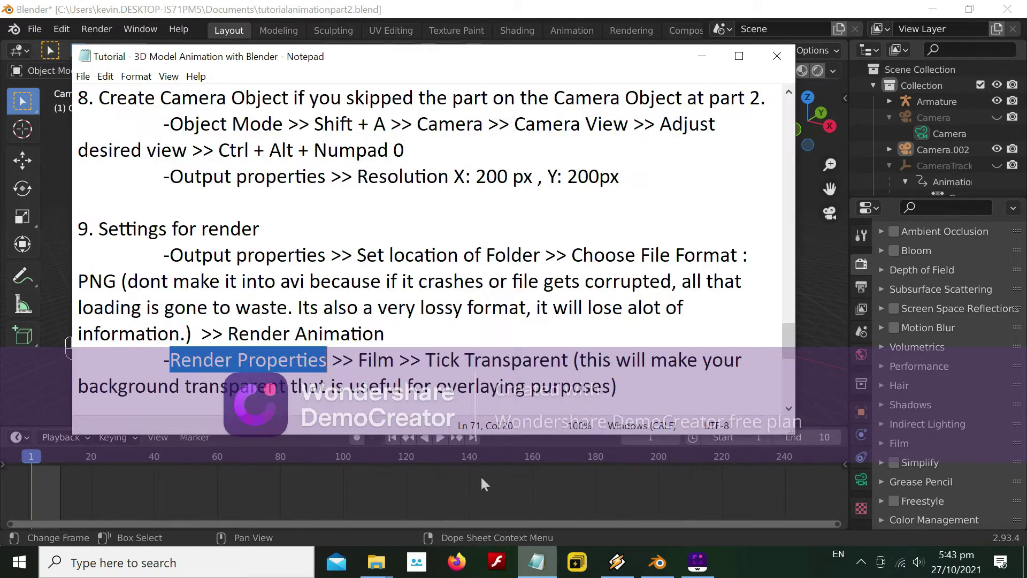
double_click(376, 363)
left_click(237, 363)
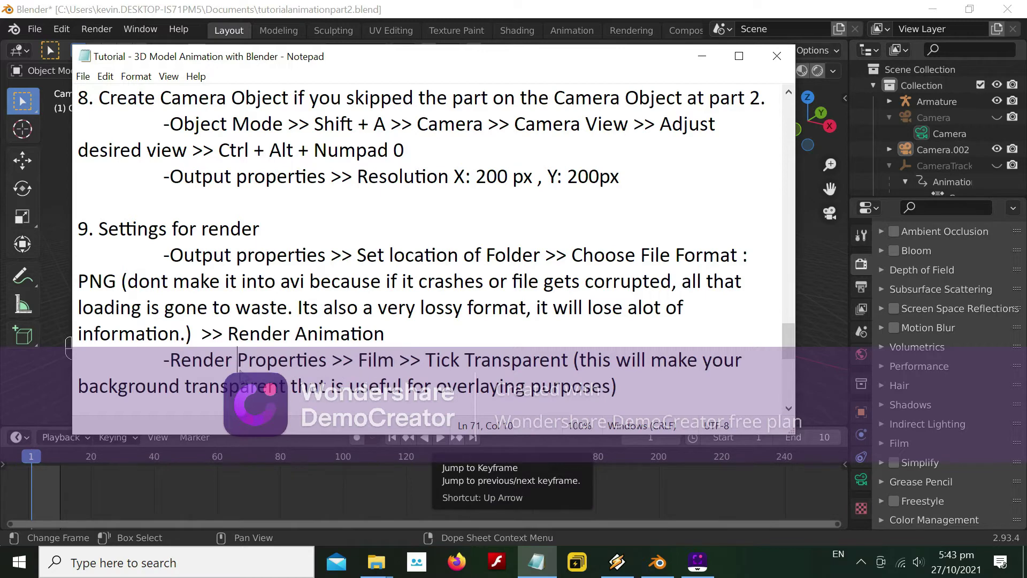
left_click_drag(171, 362, 659, 389)
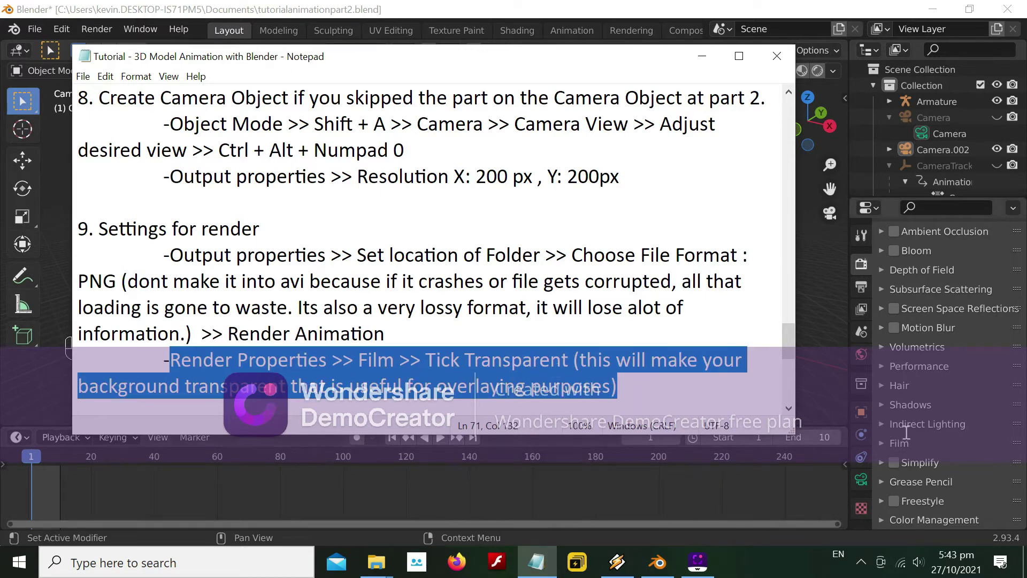
left_click(893, 443)
scroll(955, 464, "down", 2)
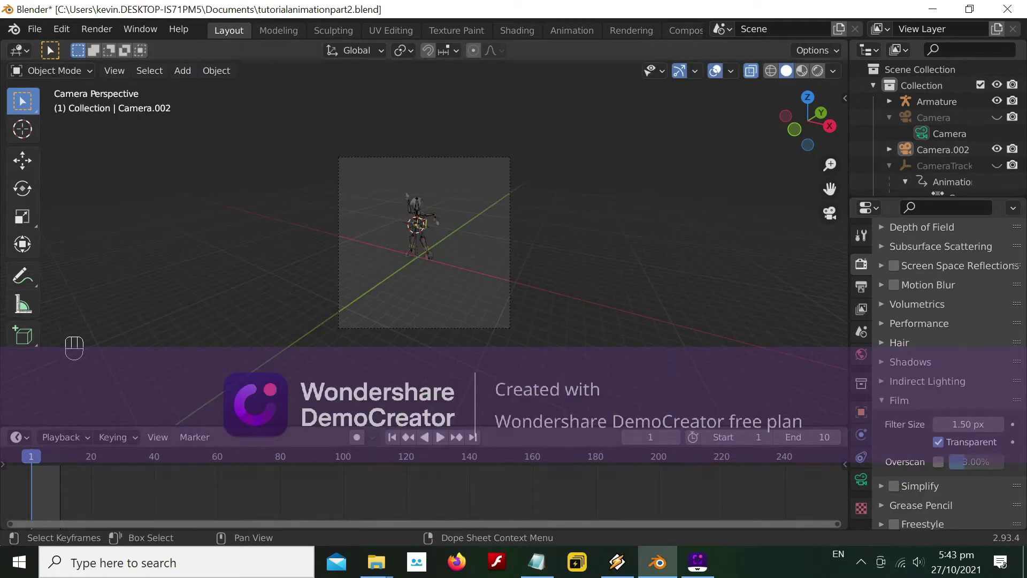
Cut ">> Render Animation" from the end of the output properties instruction in the notes
left_click(537, 561)
scroll(428, 241, "down", 1)
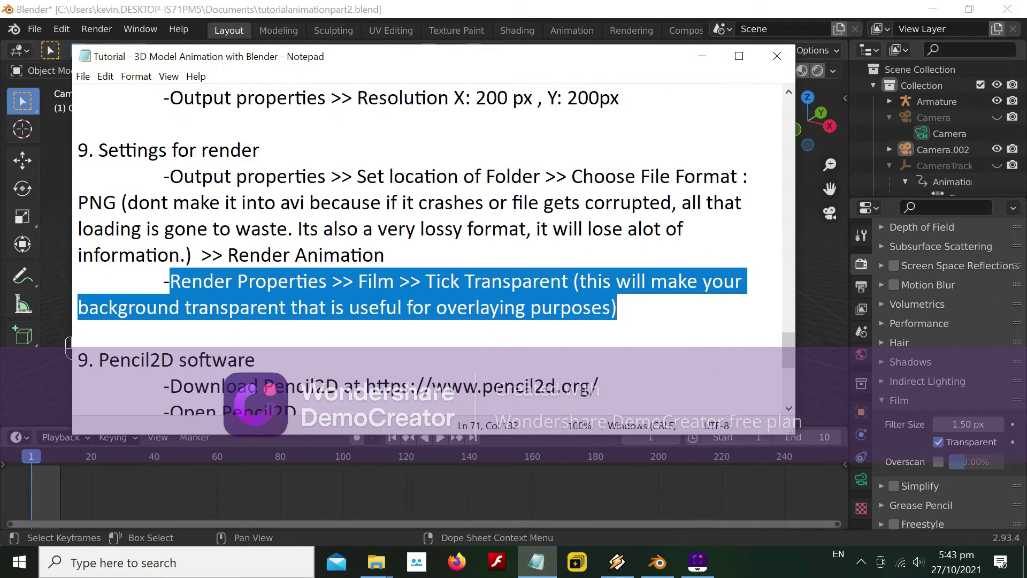
scroll(606, 357, "up", 1)
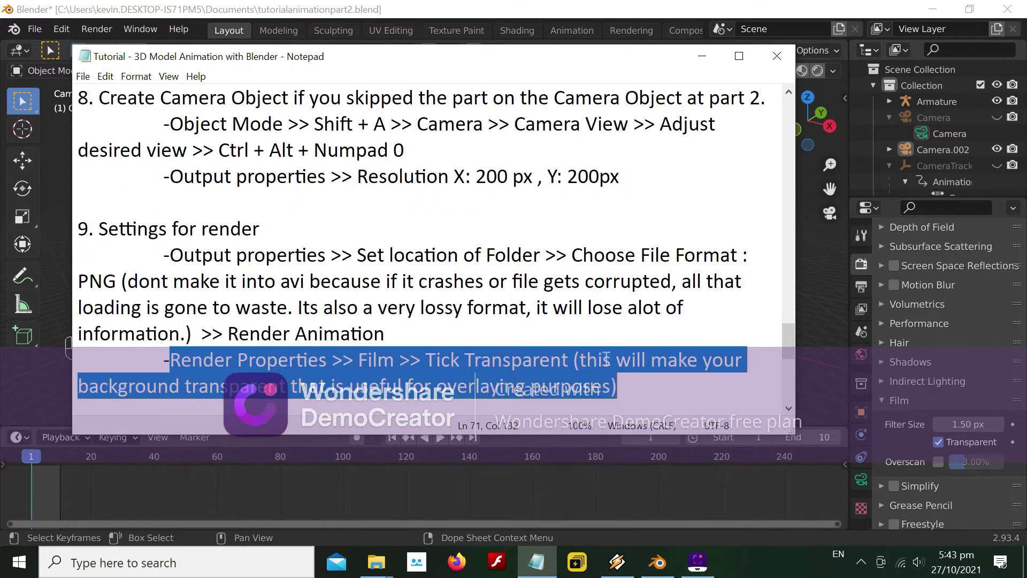
left_click(535, 334)
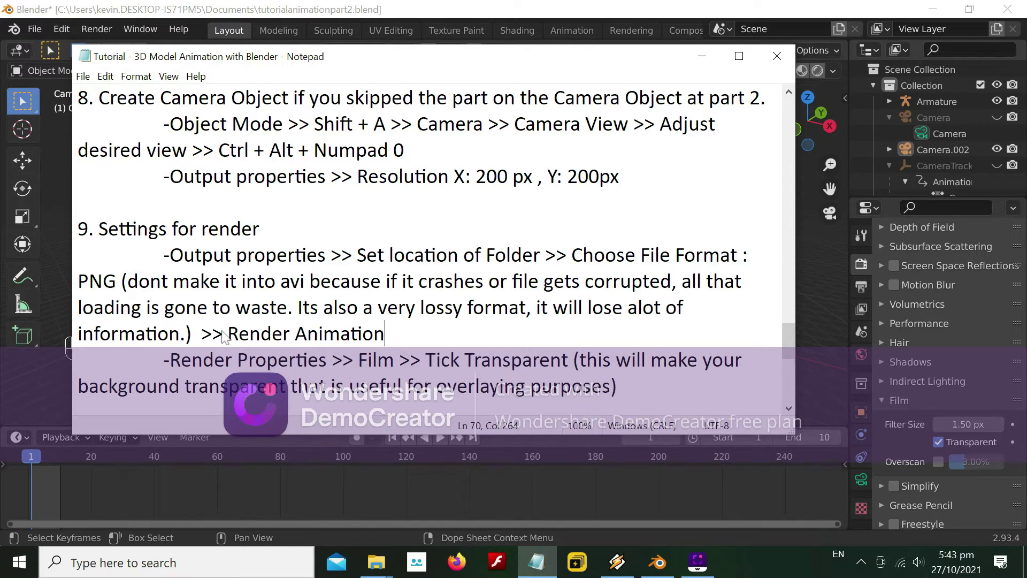
left_click_drag(202, 333, 384, 335)
right_click(352, 337)
left_click(430, 149)
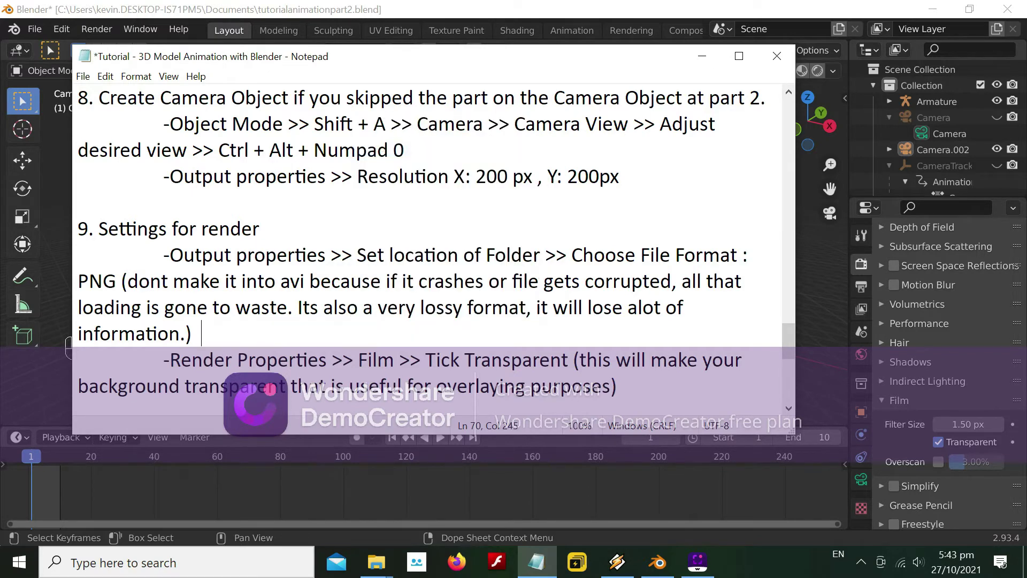
Paste the cut text as a new "-Render Animation" line below the Render Properties instruction, and save the notes
left_click(617, 385)
key("Return")
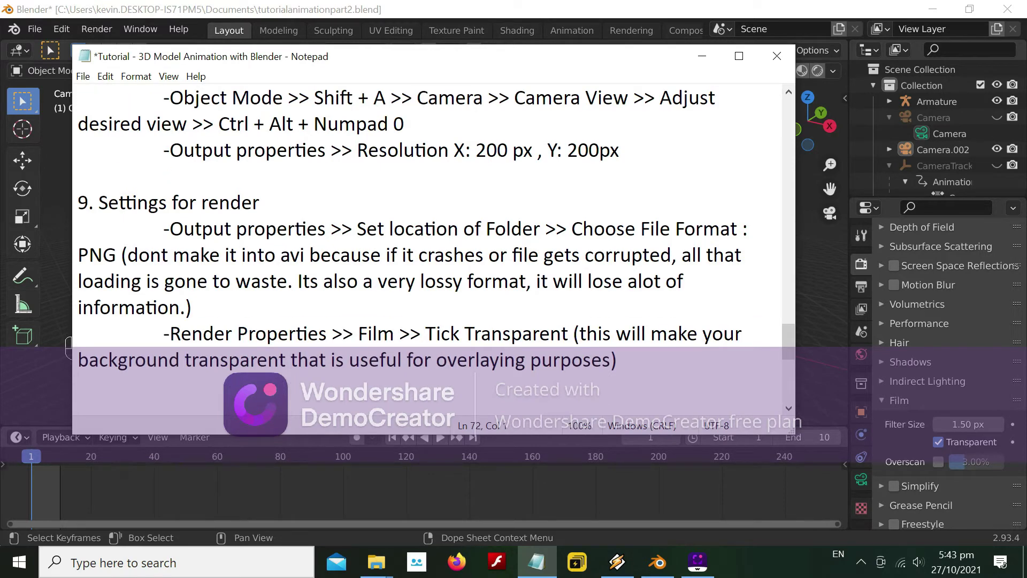
key("ctrl+v")
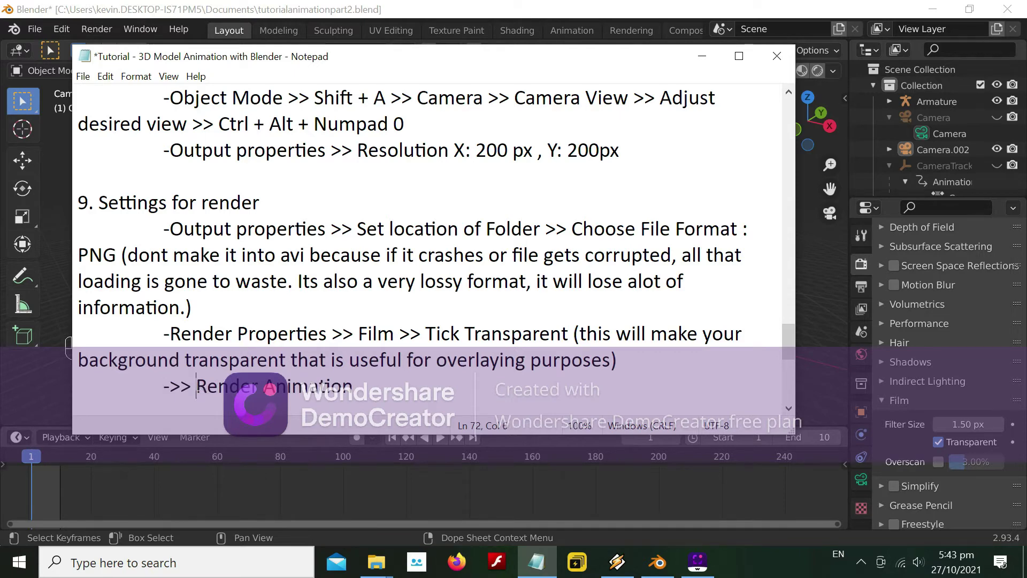
left_click_drag(197, 388, 170, 387)
key("BackSpace")
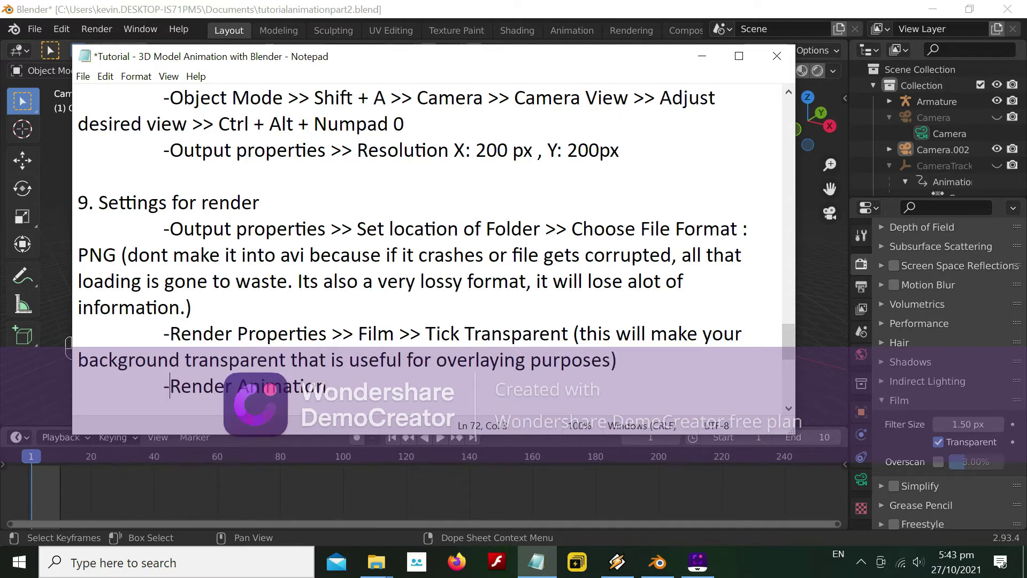
left_click(83, 76)
left_click(101, 143)
left_click(702, 56)
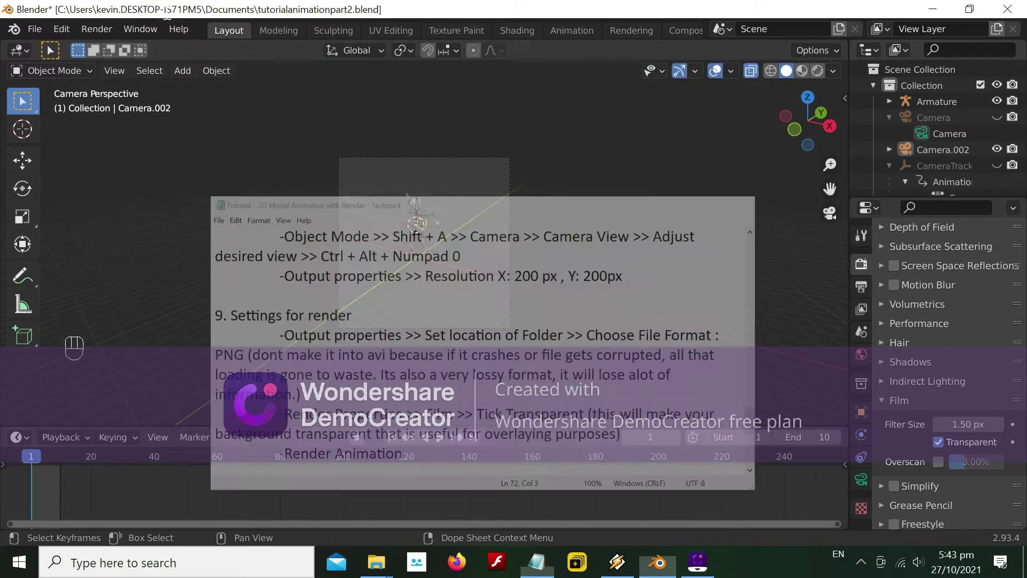
Review Blender's render commands, and look through the PNG frames in the desktop folder "tutorial animation blender output"
left_click(96, 29)
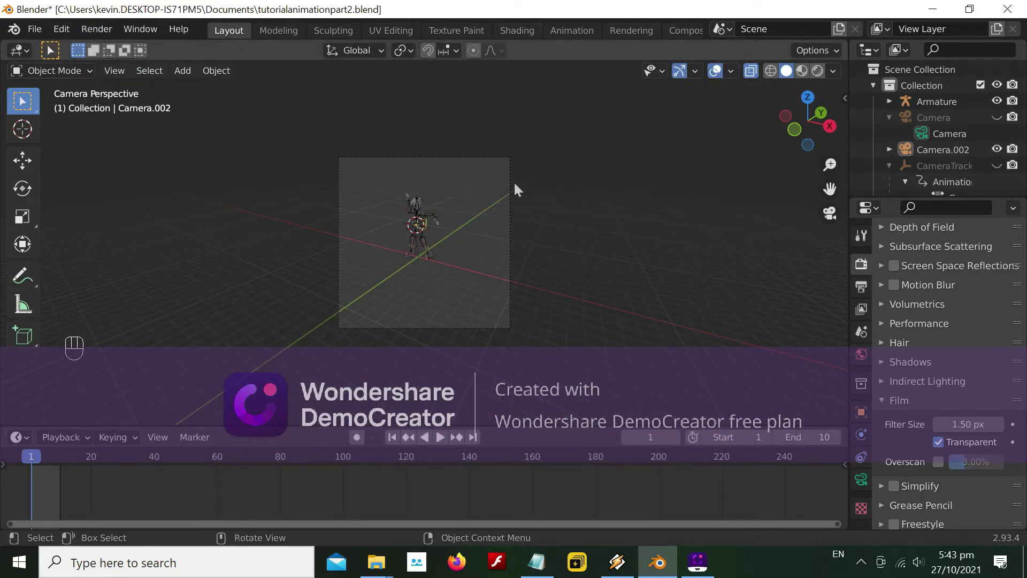
left_click(932, 9)
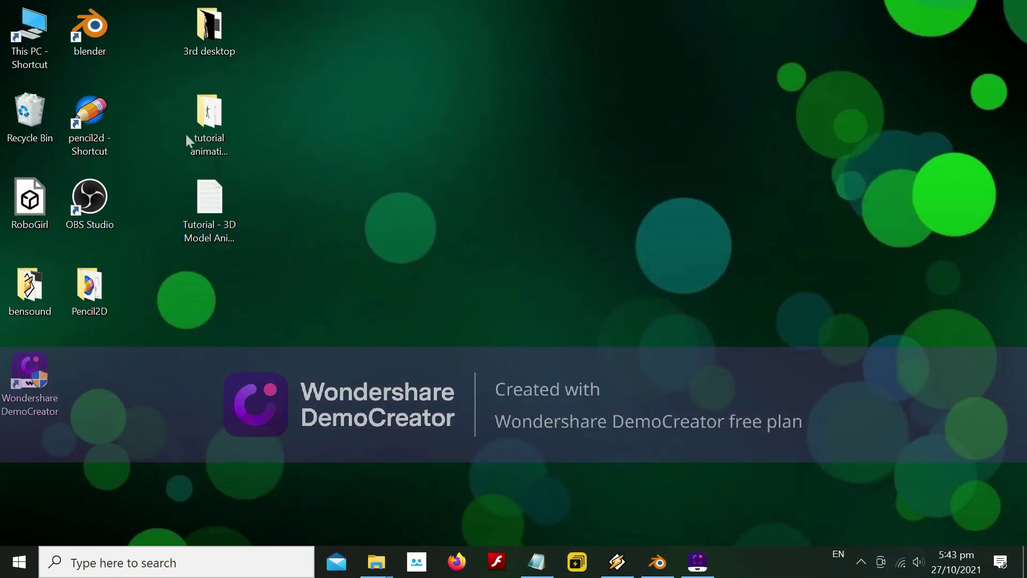
double_click(212, 114)
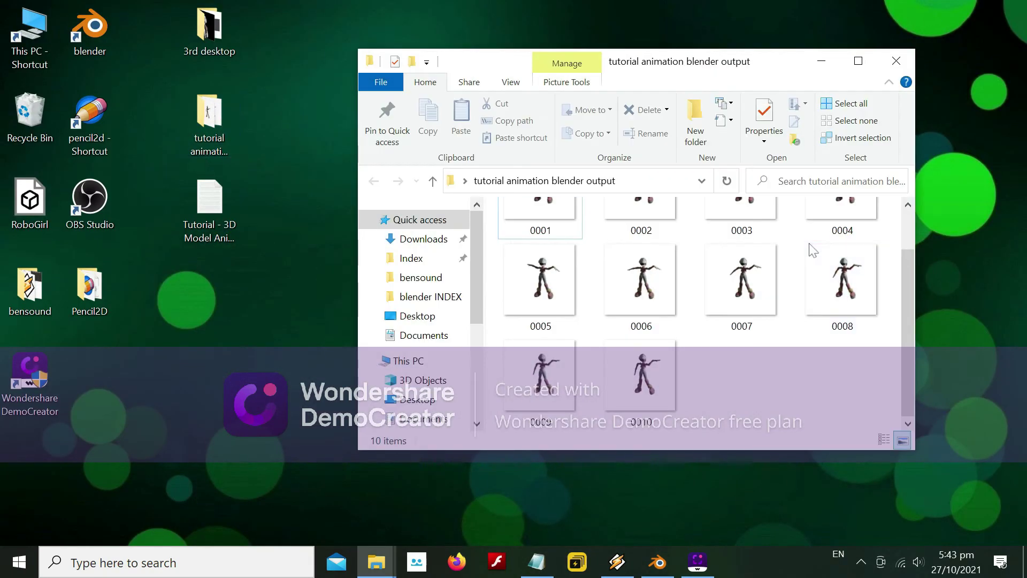
scroll(744, 300, "up", 1)
left_click(638, 247)
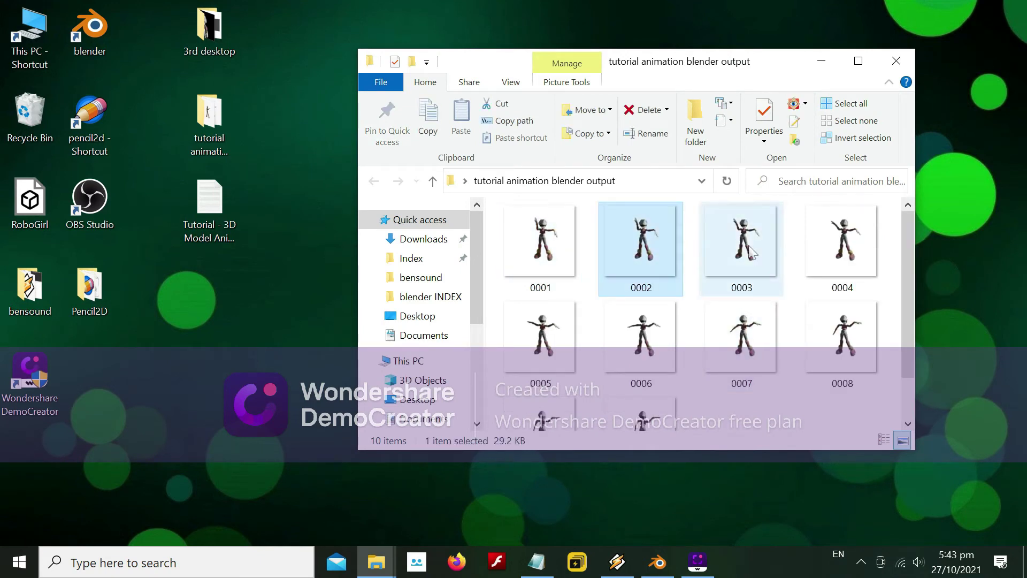
left_click(751, 248)
left_click(840, 254)
scroll(636, 361, "down", 1)
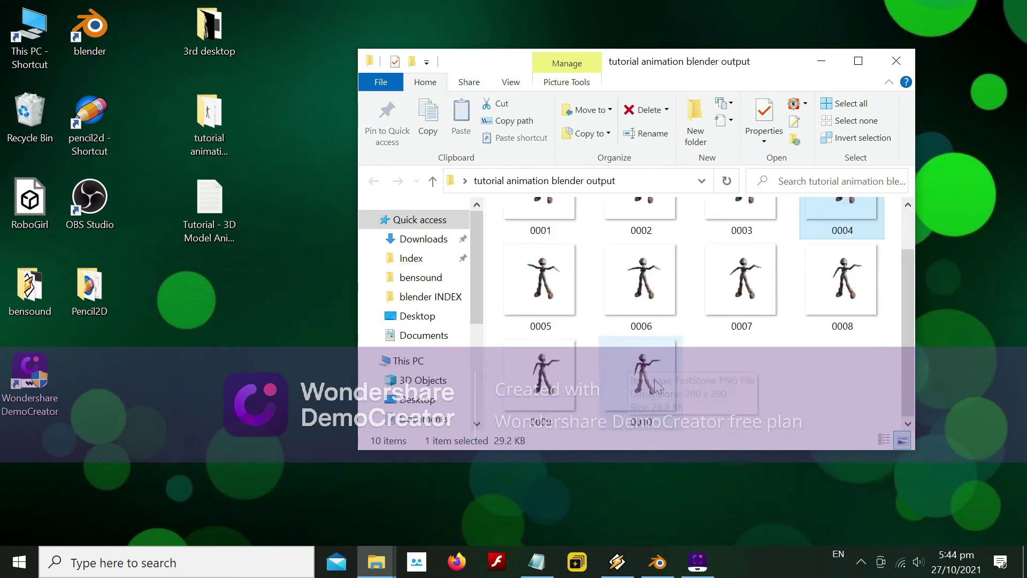
left_click(536, 562)
scroll(428, 246, "down", 1)
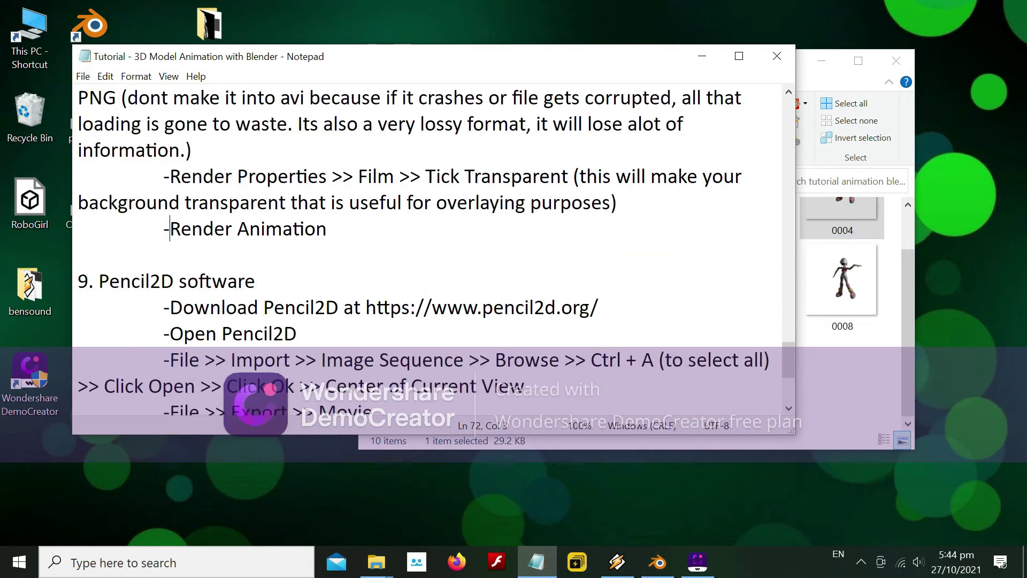
left_click_drag(99, 281, 256, 275)
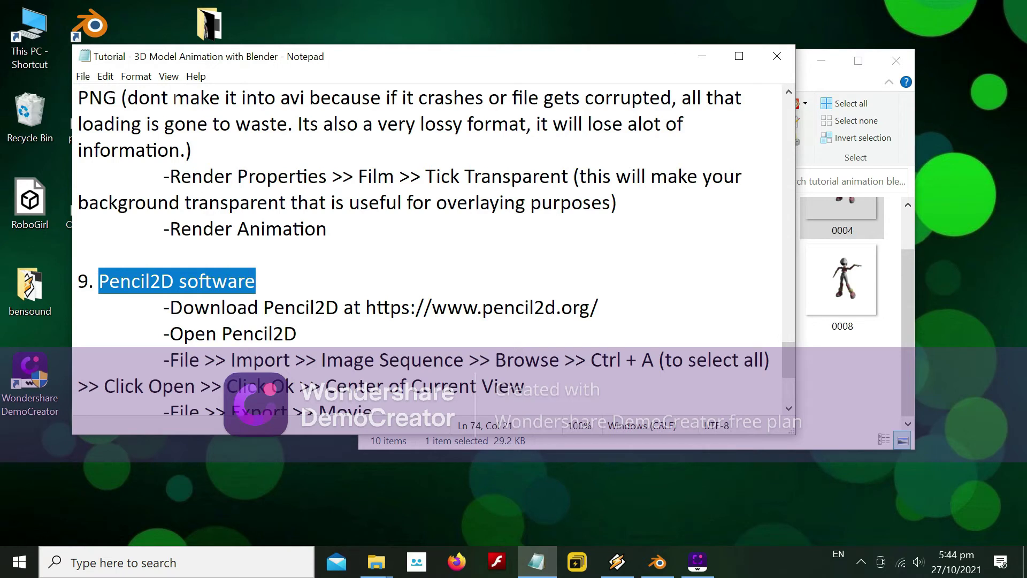
left_click(101, 143)
left_click(376, 307)
left_click_drag(170, 307, 598, 307)
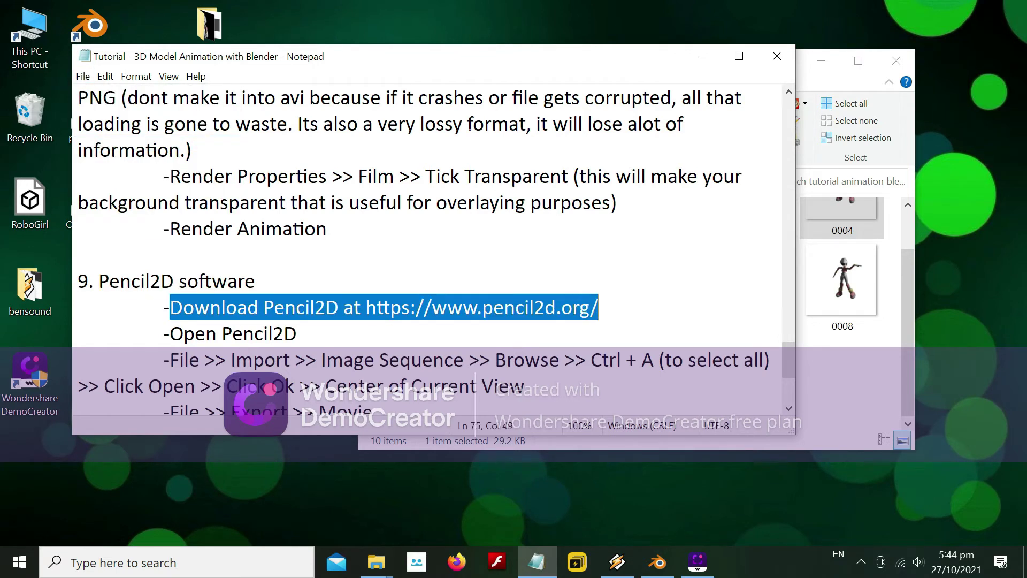
Move the notes window clear of the desktop shortcuts, and launch Pencil2D as the notes instruct
left_click_drag(506, 68, 645, 67)
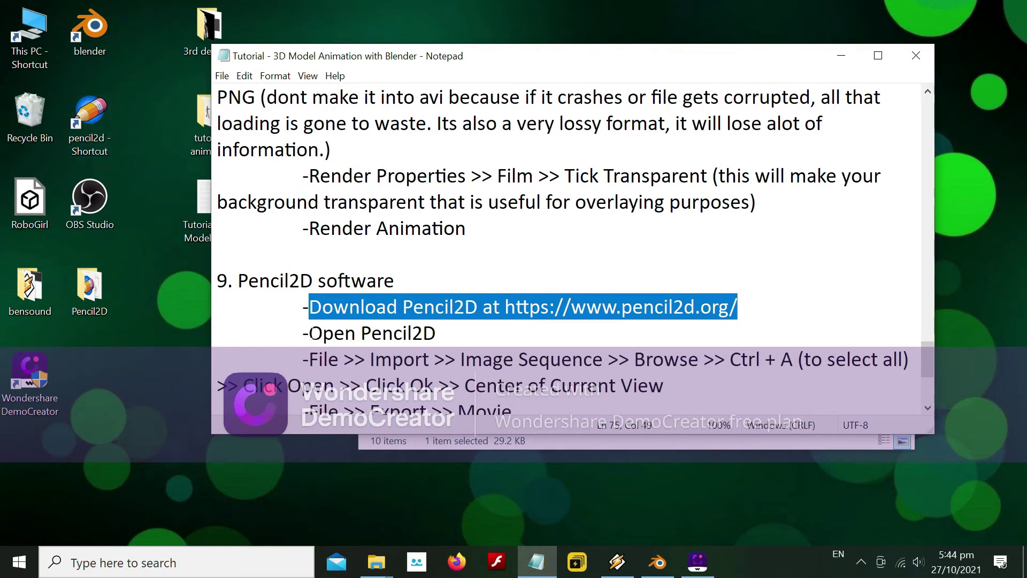
left_click_drag(309, 333, 436, 334)
double_click(89, 119)
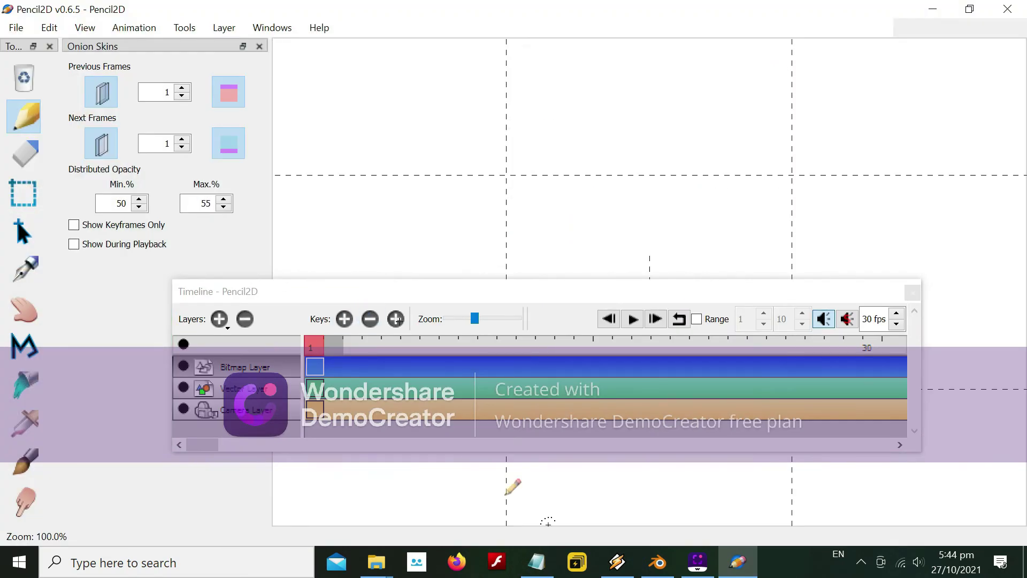
Check the notes for how to import an image sequence into Pencil2D
left_click(536, 563)
scroll(465, 471, "down", 1)
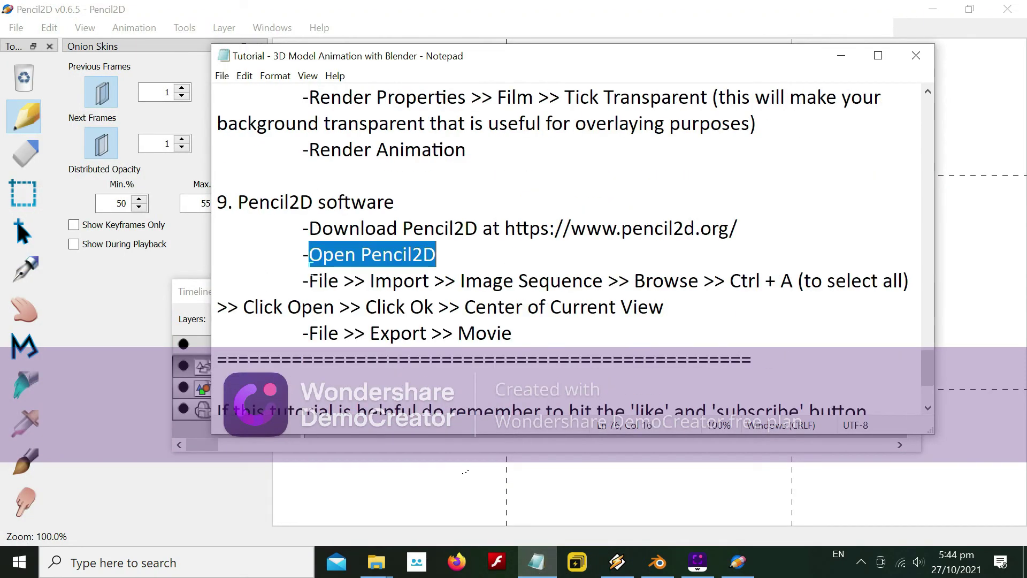
mouse_move(302, 281)
left_mouse_down()
mouse_move(519, 280)
mouse_move(664, 306)
left_mouse_up()
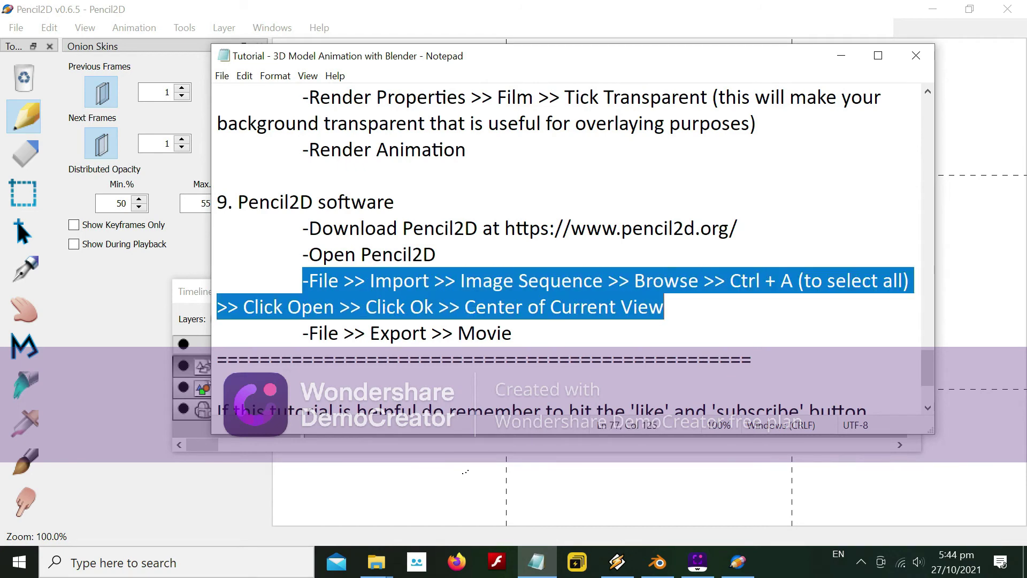
Import all PNG frames from the desktop folder "tutorial animation blender output" as an image sequence, positioned relative to the center of current view
left_click(19, 30)
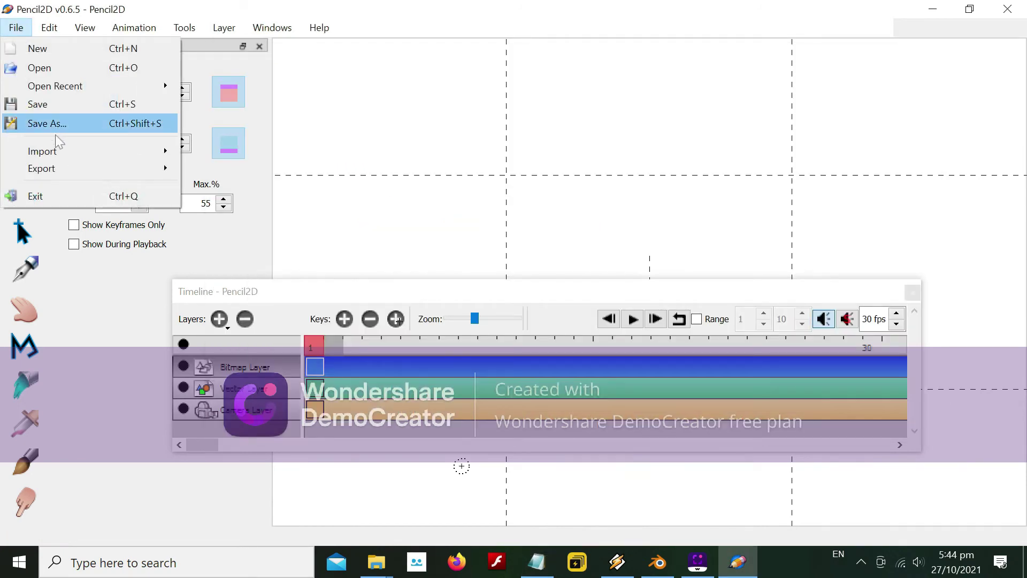
mouse_move(59, 152)
left_click(295, 170)
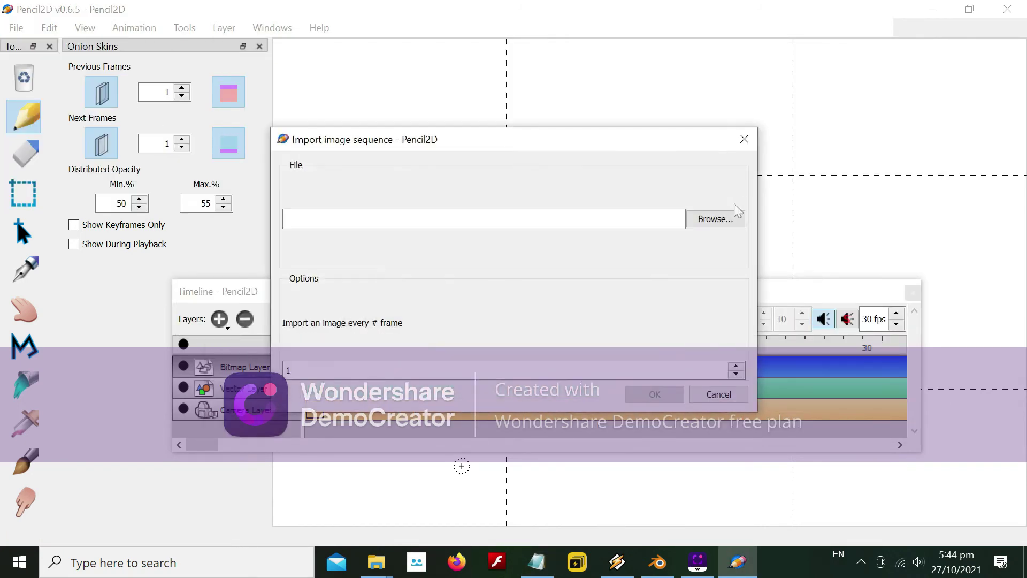
left_click(704, 226)
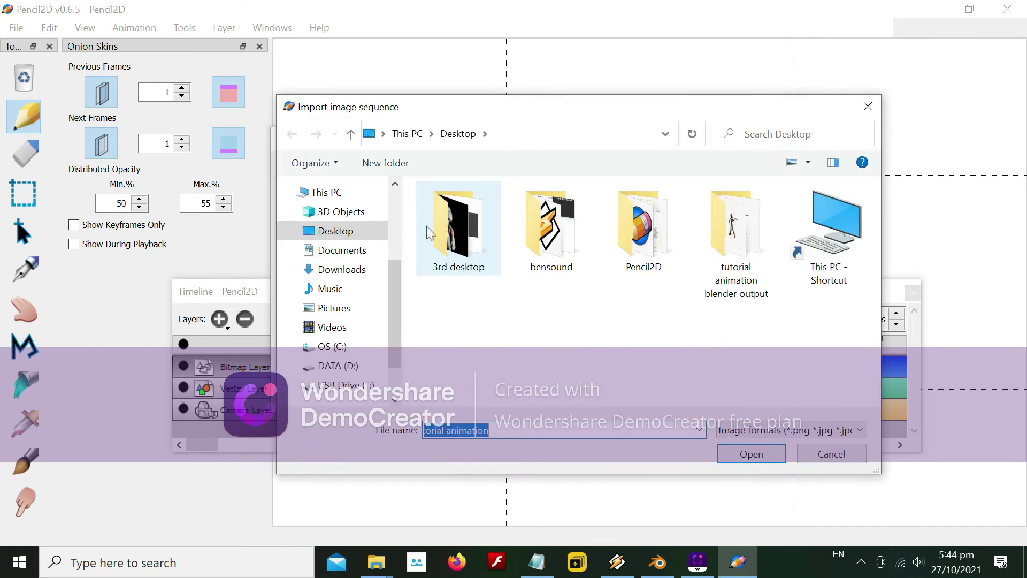
double_click(741, 236)
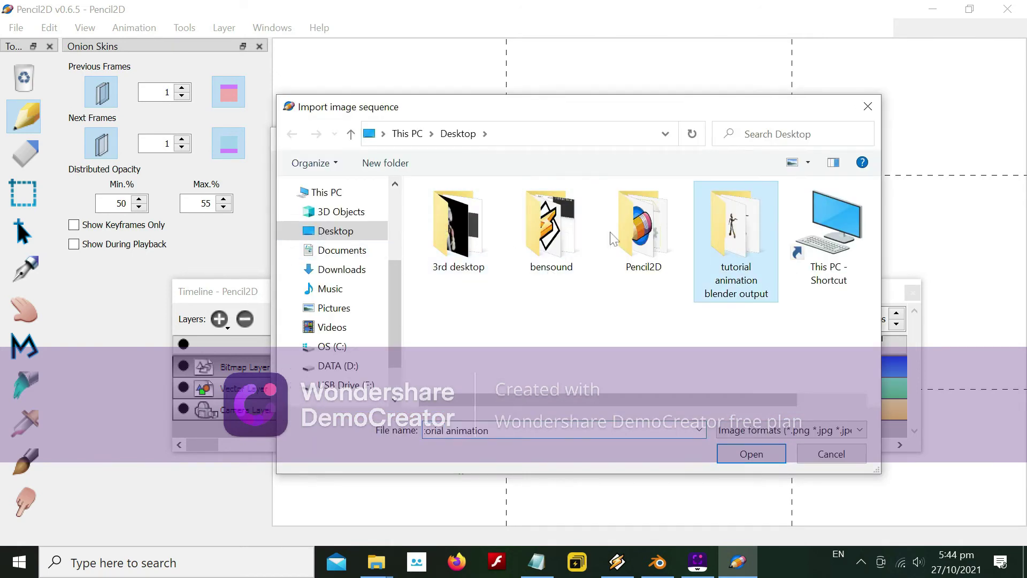
left_click(461, 230)
key("ctrl+a")
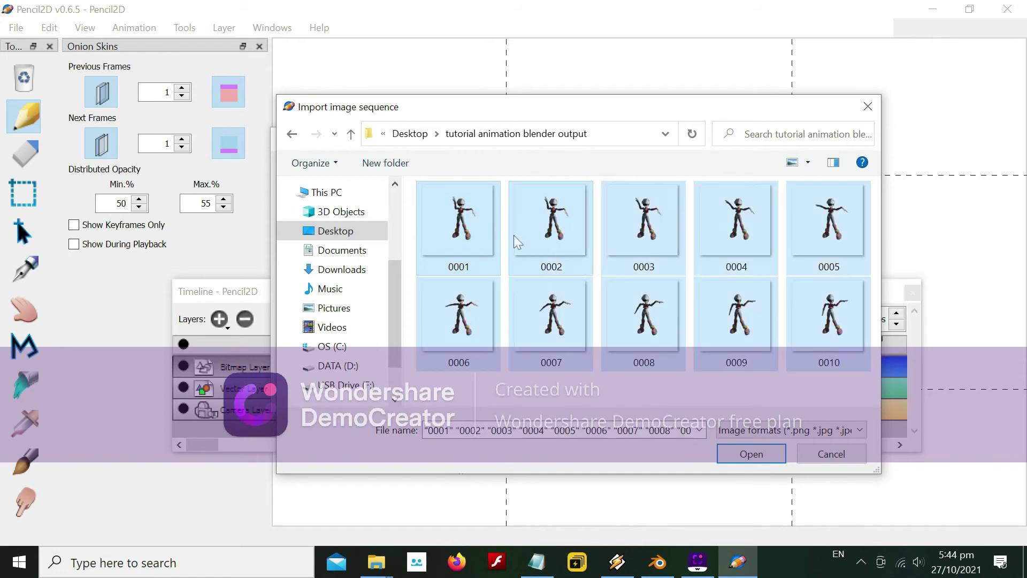
left_click(751, 455)
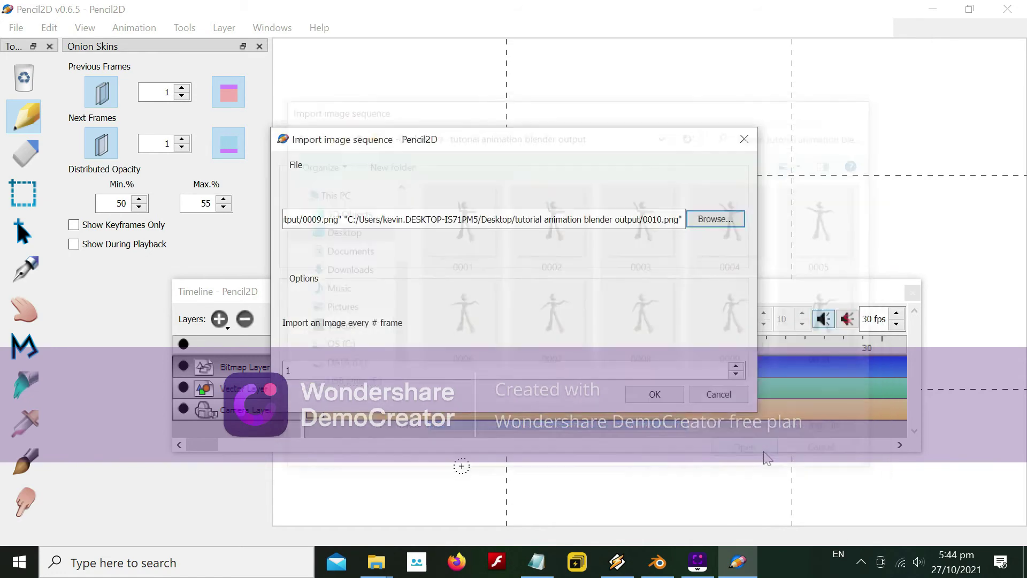
left_click(653, 394)
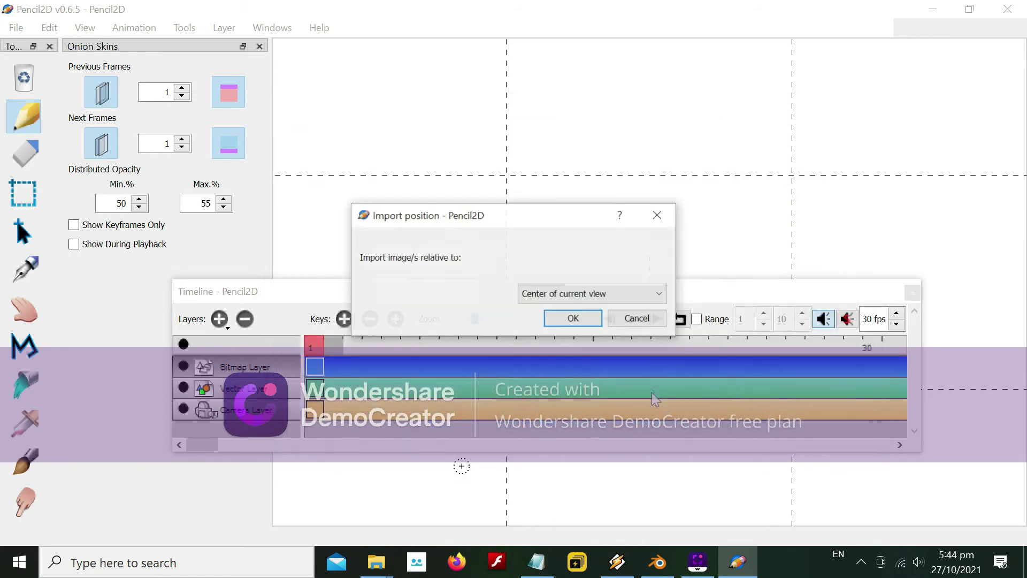
left_click(573, 318)
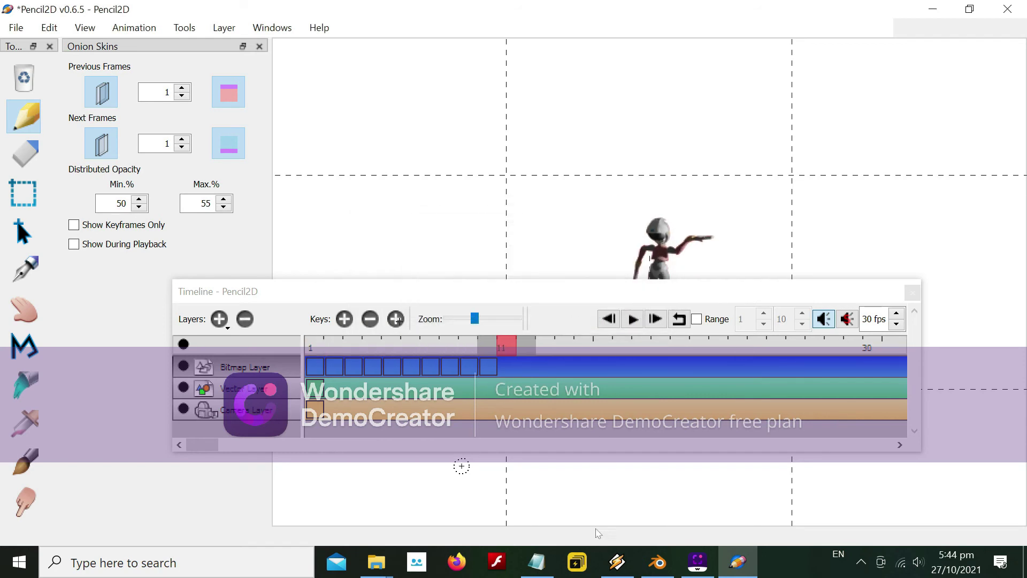
Check the notes for how to export the movie from Pencil2D
left_click(536, 561)
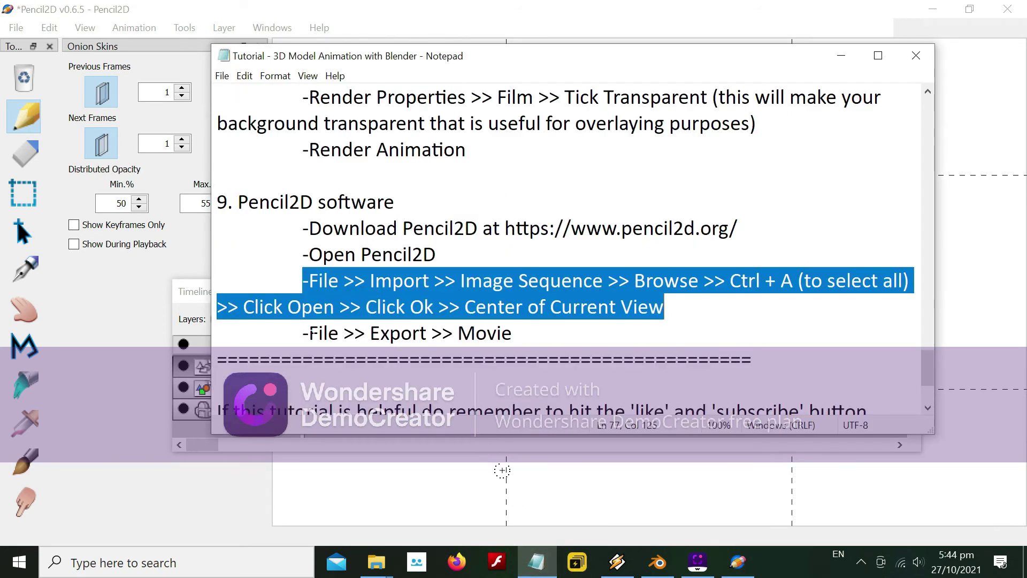
left_click_drag(312, 333, 508, 336)
left_click(511, 336)
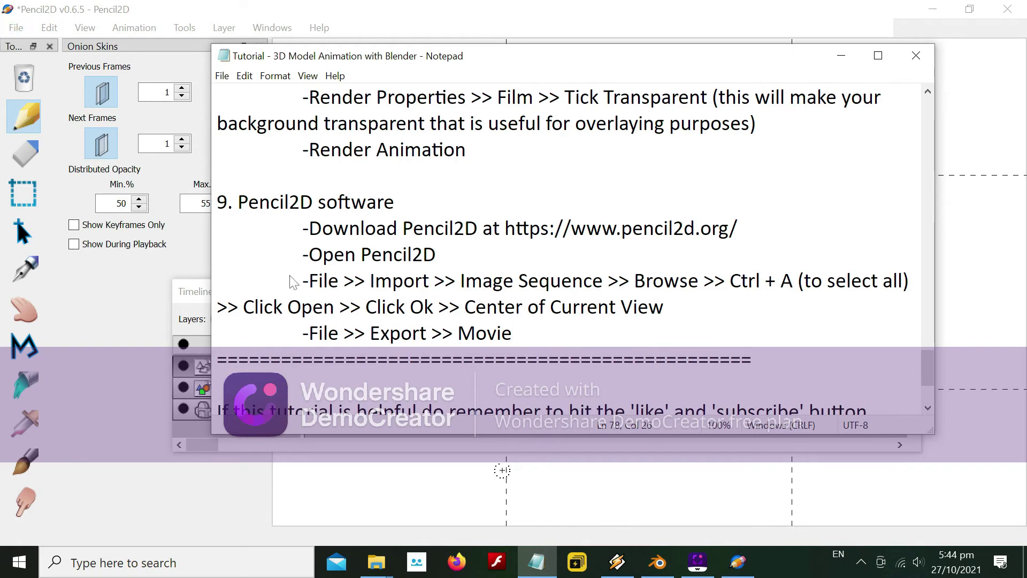
left_click_drag(310, 335, 514, 334)
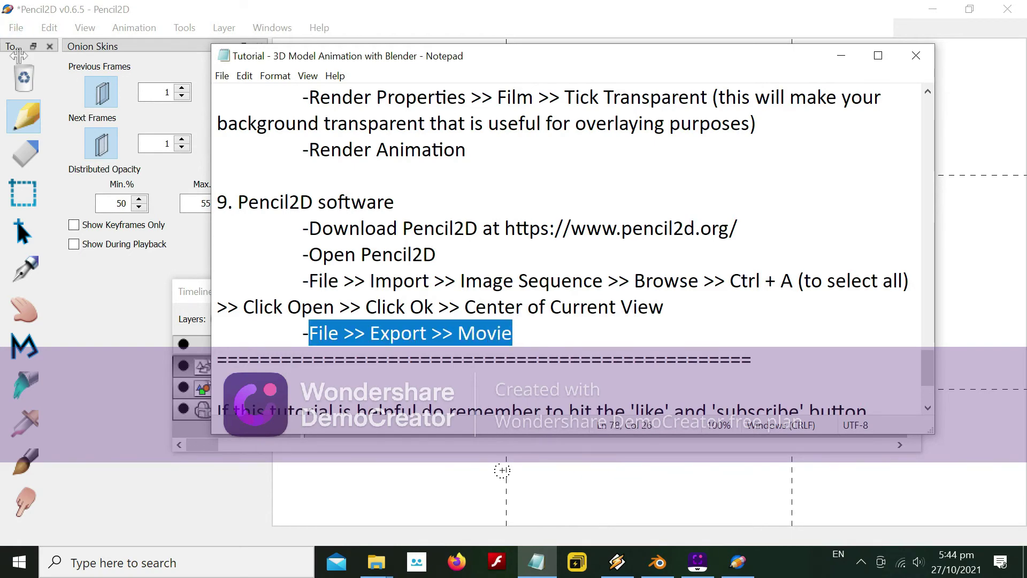
Export the animation as an MP4 movie named roboanimation to the desktop, and decline opening it from Pencil2D
left_click(16, 28)
mouse_move(45, 166)
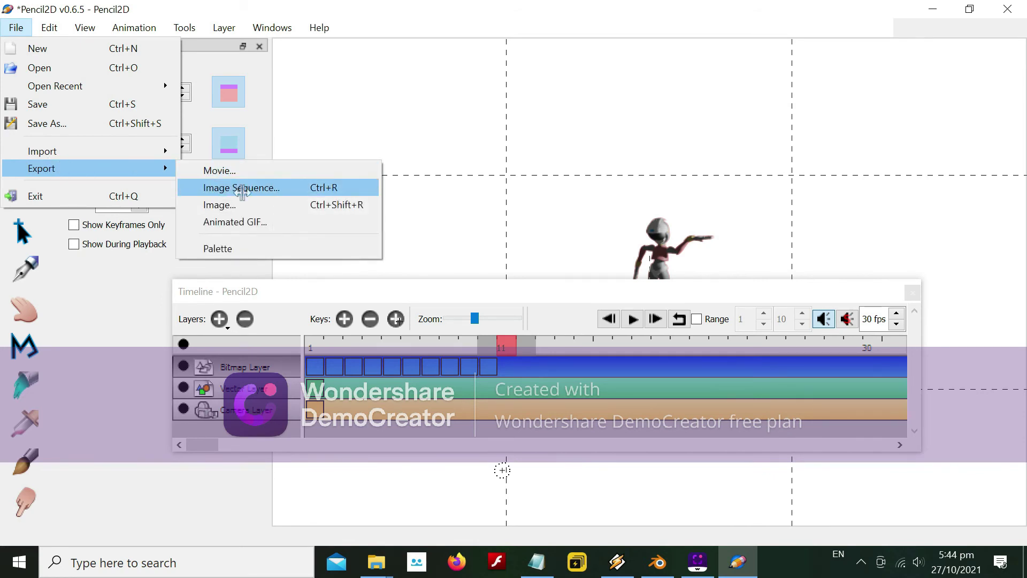
left_click(241, 172)
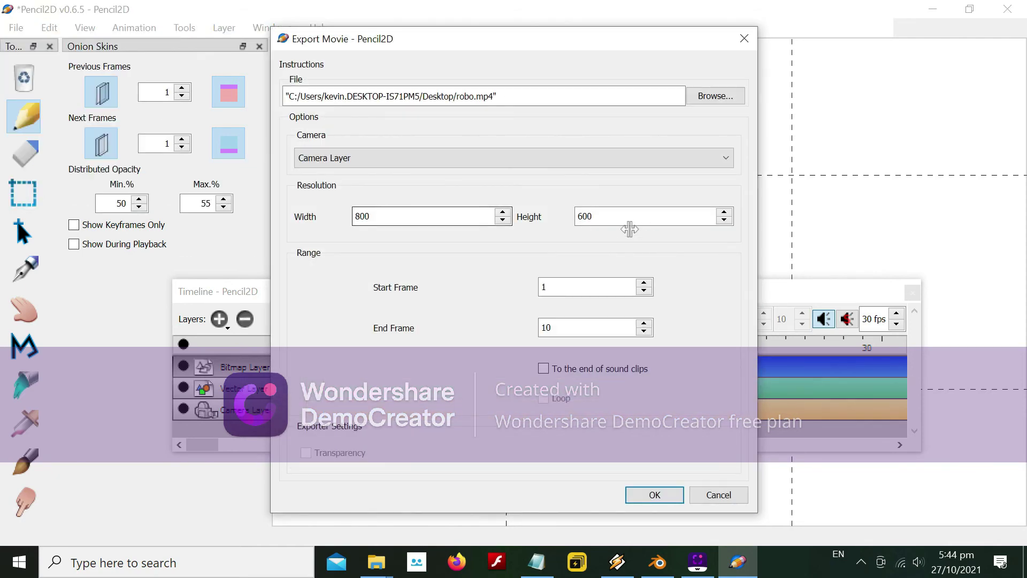
left_click(699, 96)
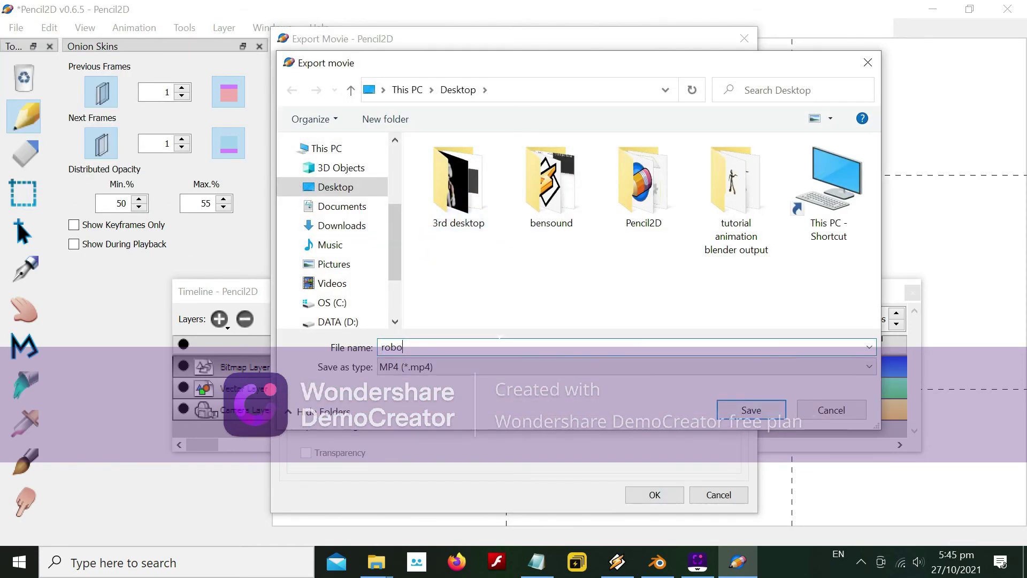
type("girl")
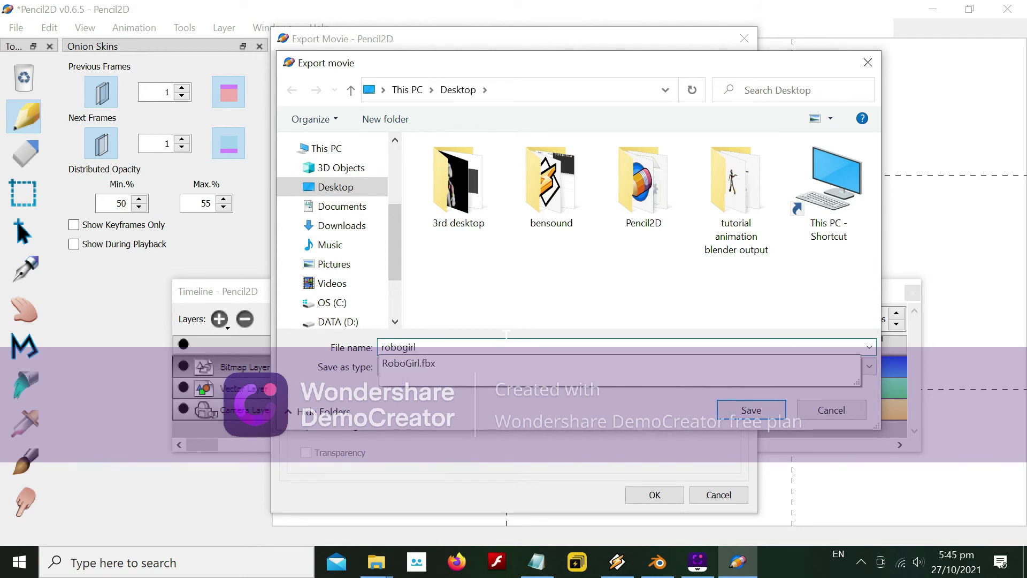
key("BackSpace")
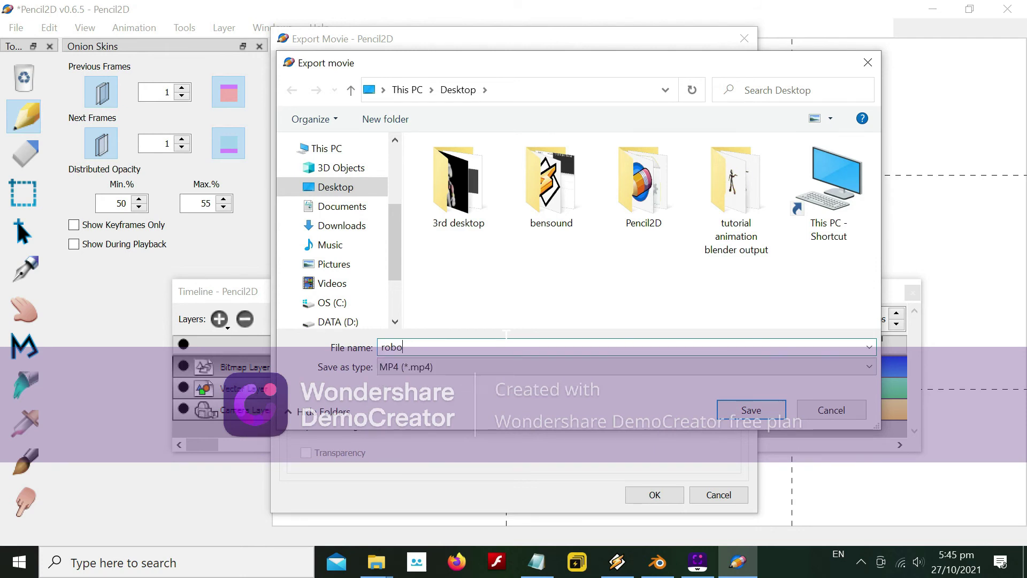
left_click(752, 411)
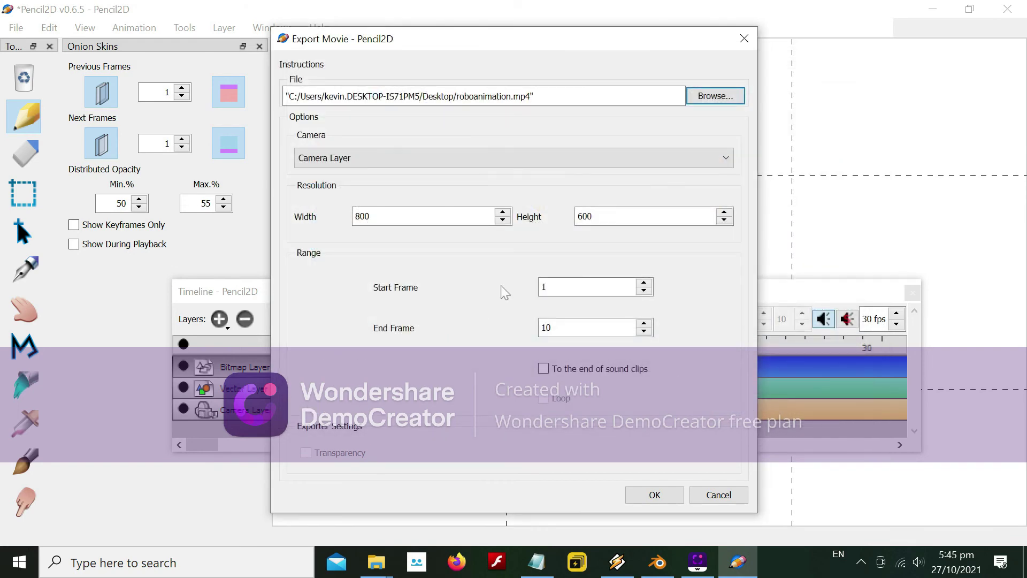
left_click(651, 495)
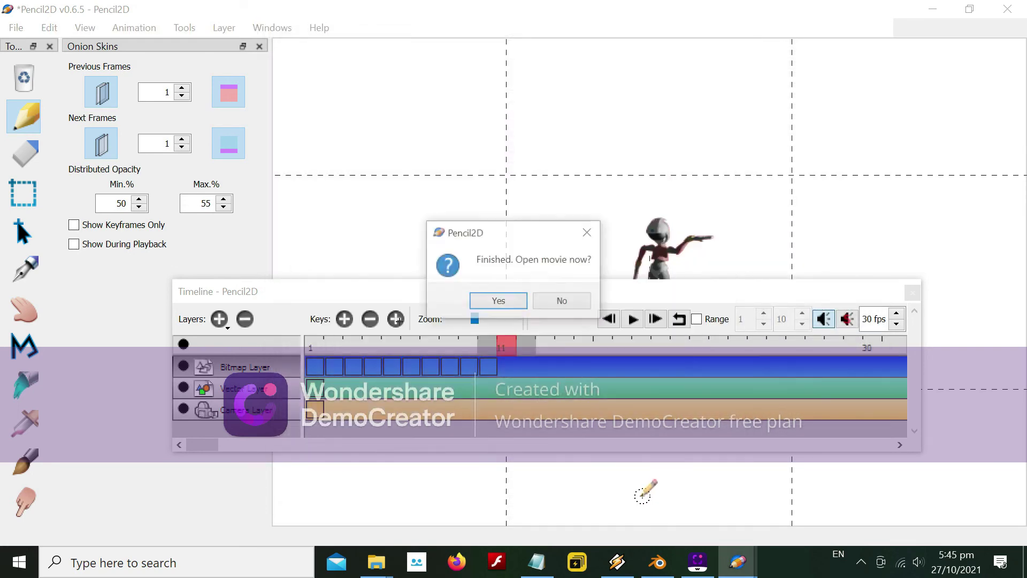
left_click(562, 299)
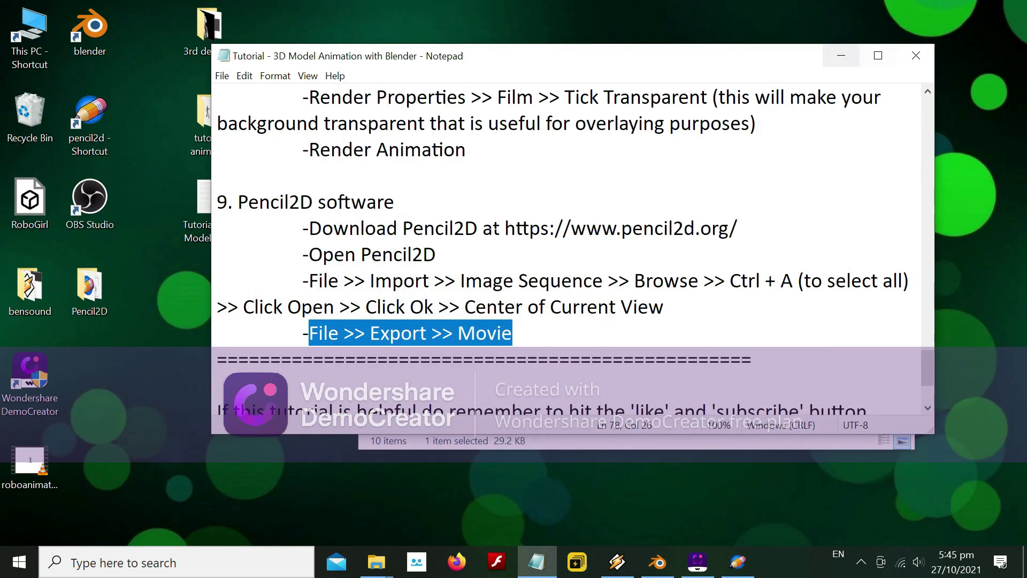
Play the exported roboanimation movie from the desktop in VLC media player
double_click(37, 464)
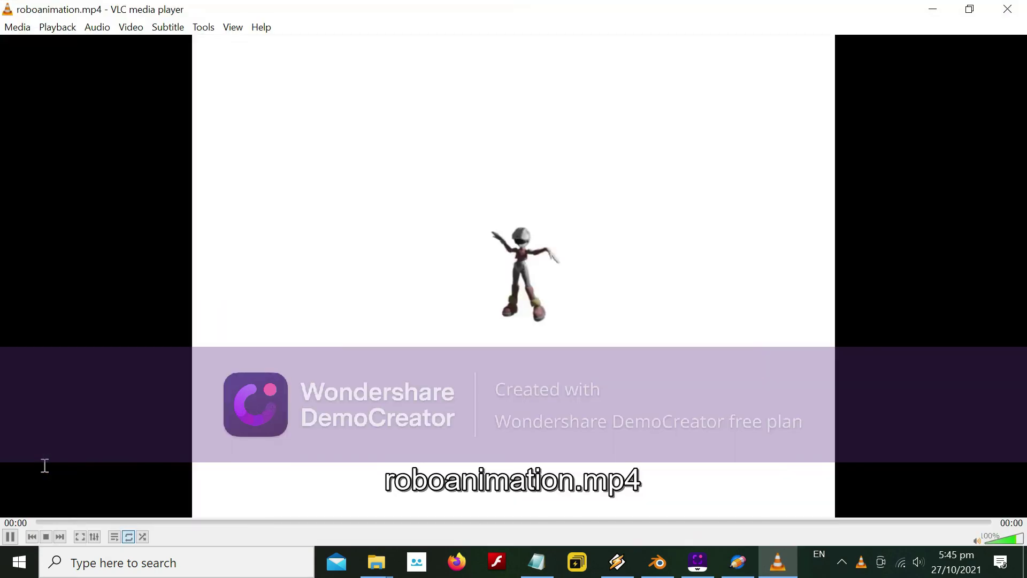